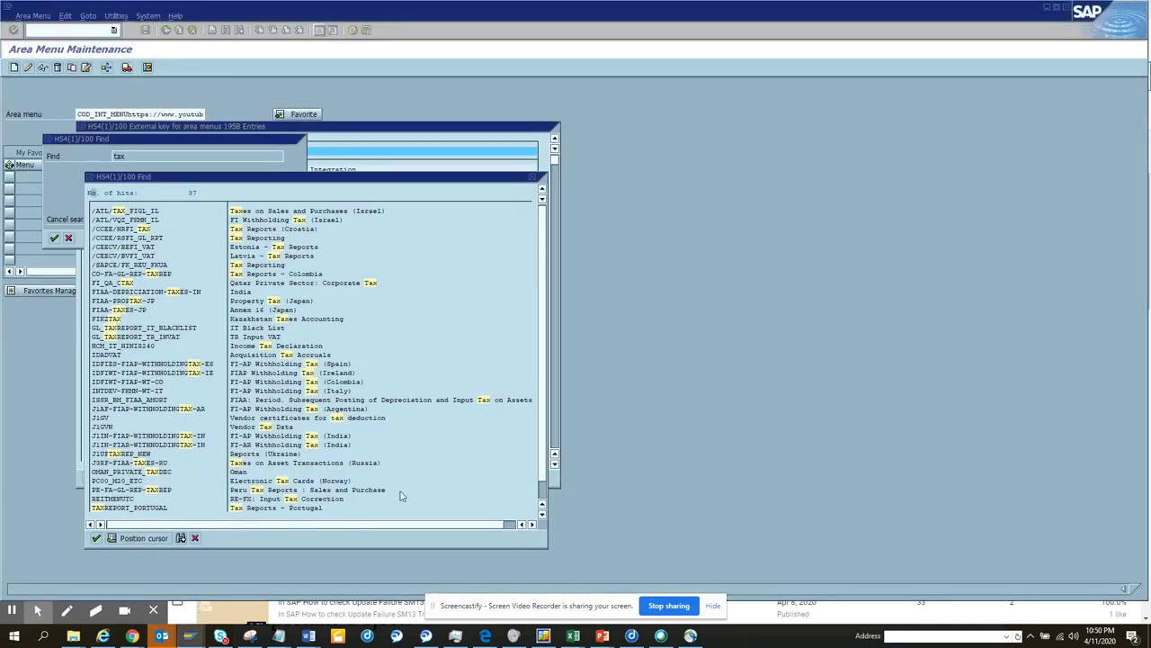
# Bring the Process All Selected IDocs window forward, return to SAP Easy Access, and enter /NWE05.
pyautogui.moveTo(191, 635)
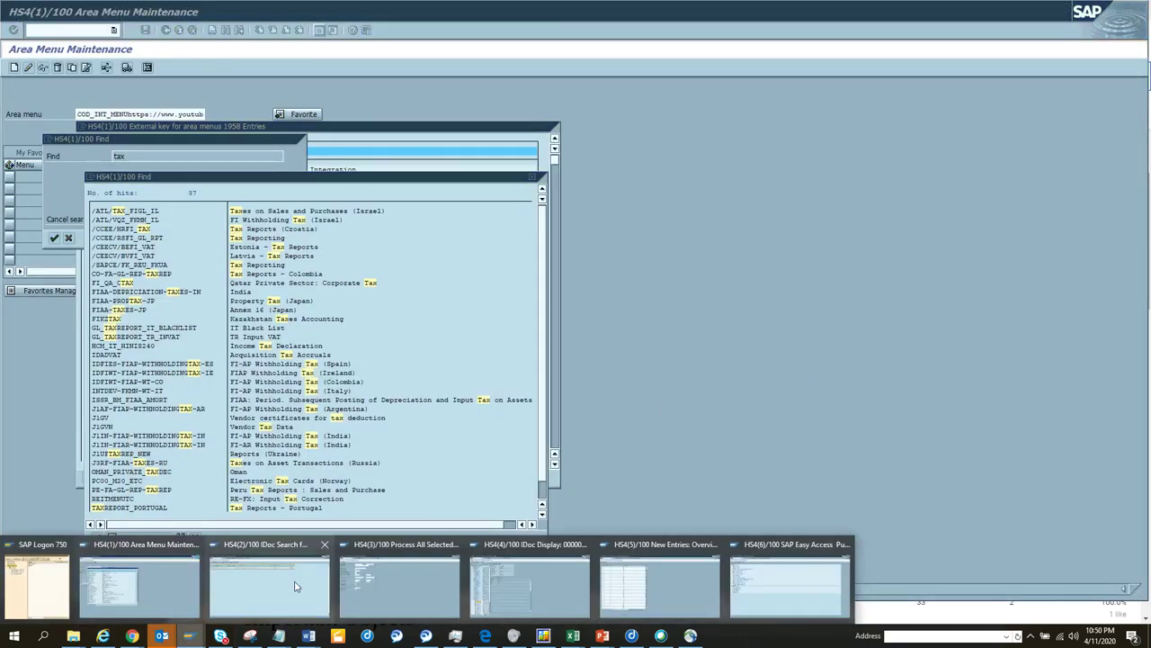
pyautogui.click(366, 583)
pyautogui.click(168, 31)
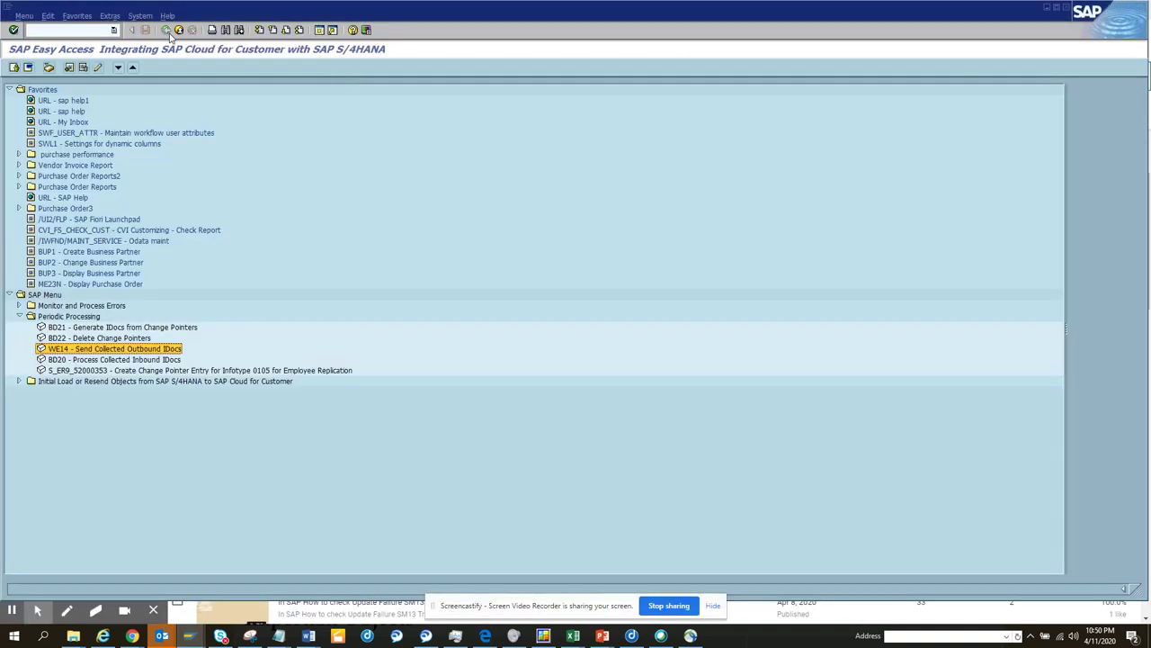
pyautogui.click(49, 31)
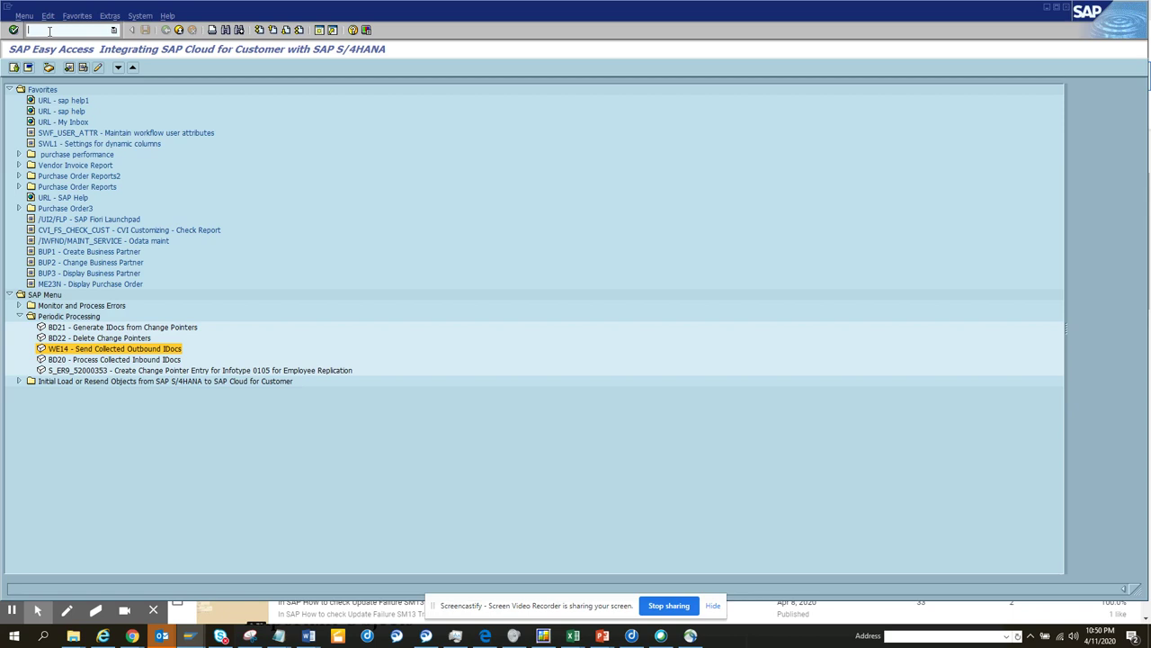
pyautogui.write('/NWE05')
# List IDocs created since 03/11/2020 and select INVOIC IDoc 31087 at the bottom of the list.
pyautogui.press('Return')
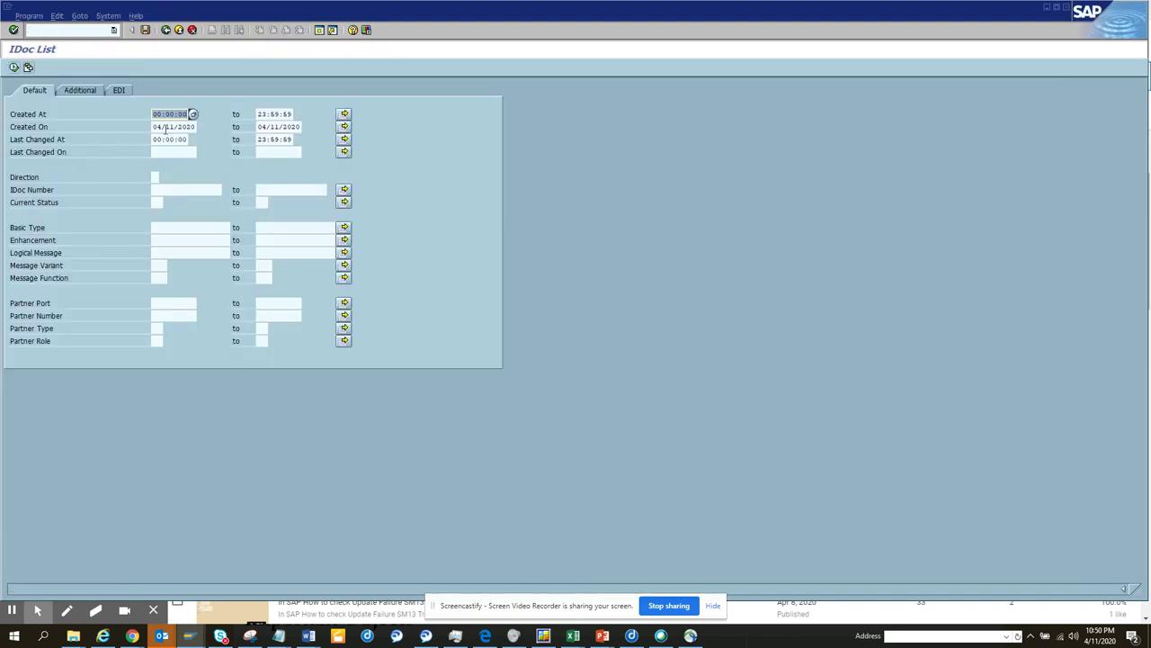
pyautogui.click(160, 127)
pyautogui.write('3')
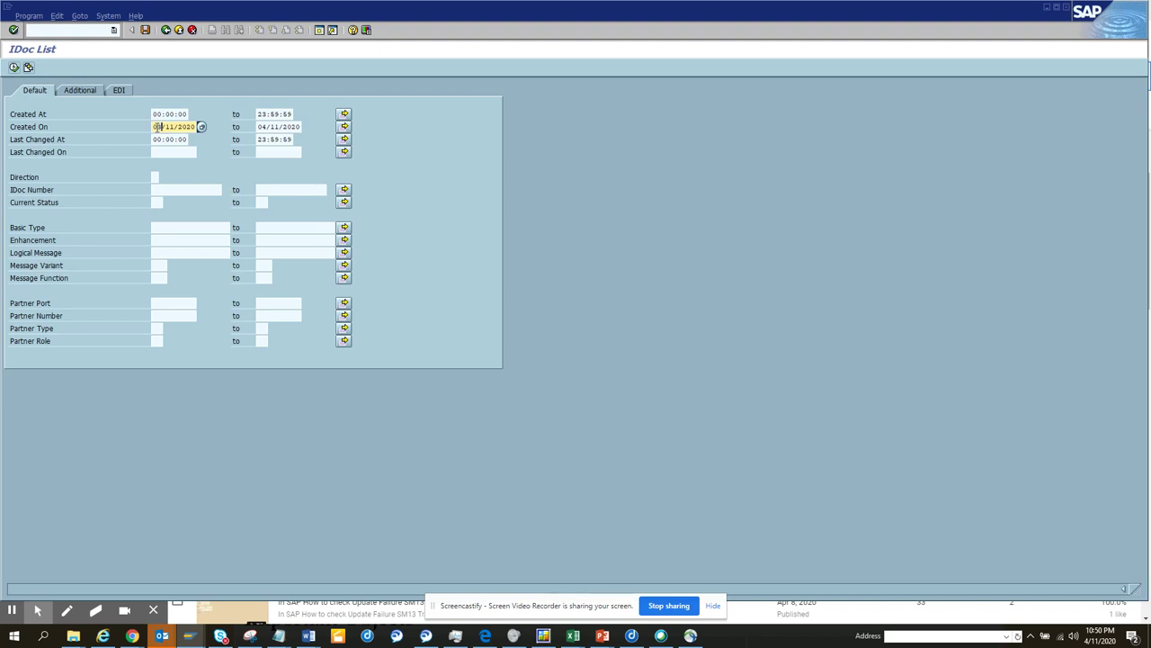
pyautogui.click(14, 68)
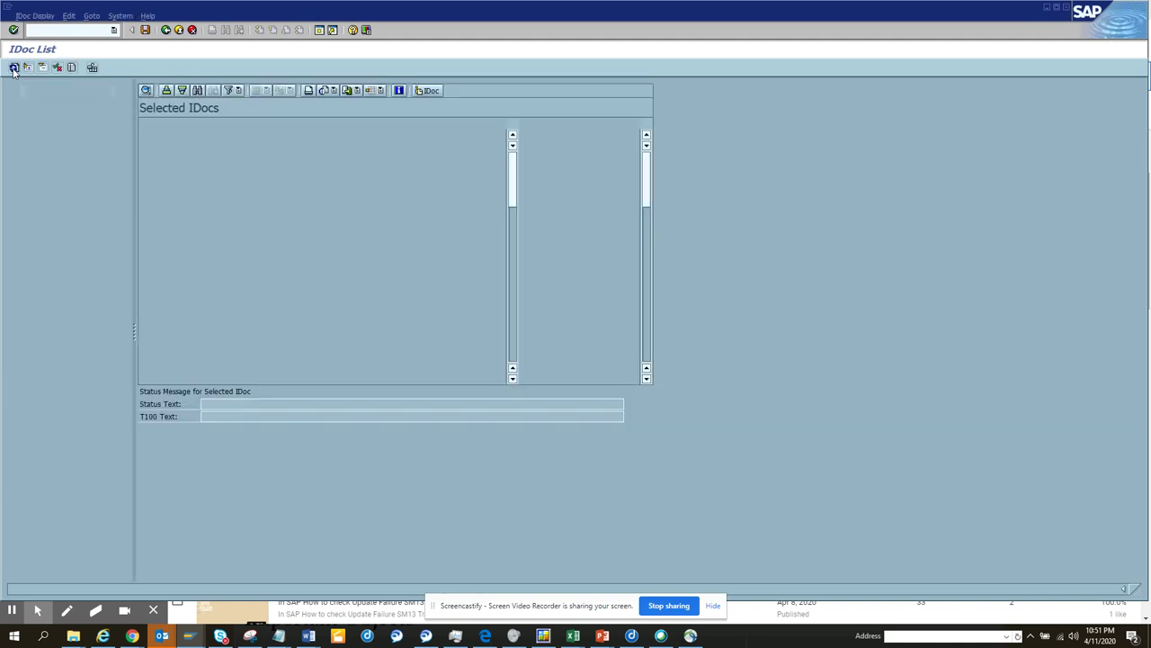
pyautogui.moveTo(647, 184); pyautogui.dragTo(657, 375)
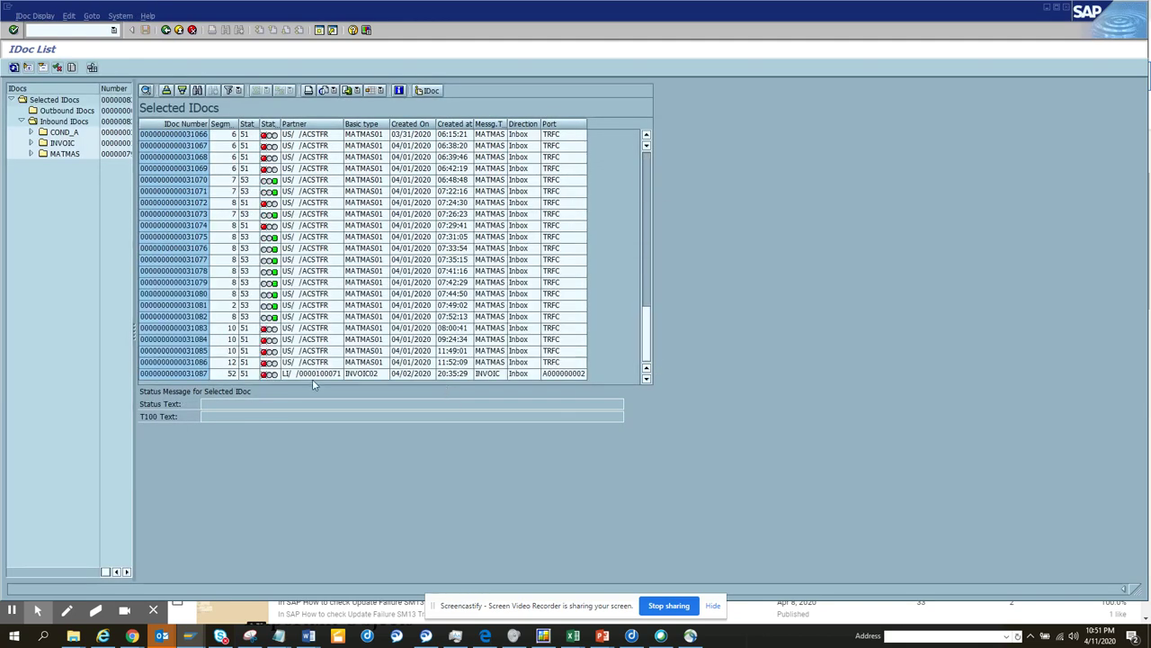
pyautogui.click(312, 378)
pyautogui.doubleClick(312, 379)
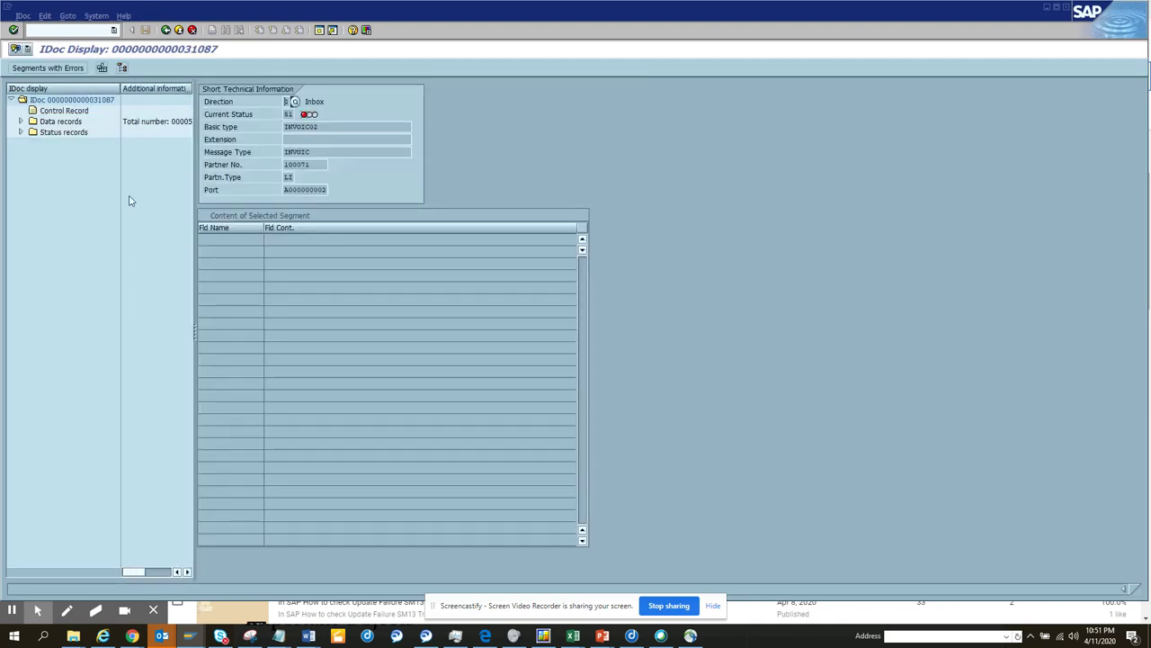
pyautogui.click(20, 122)
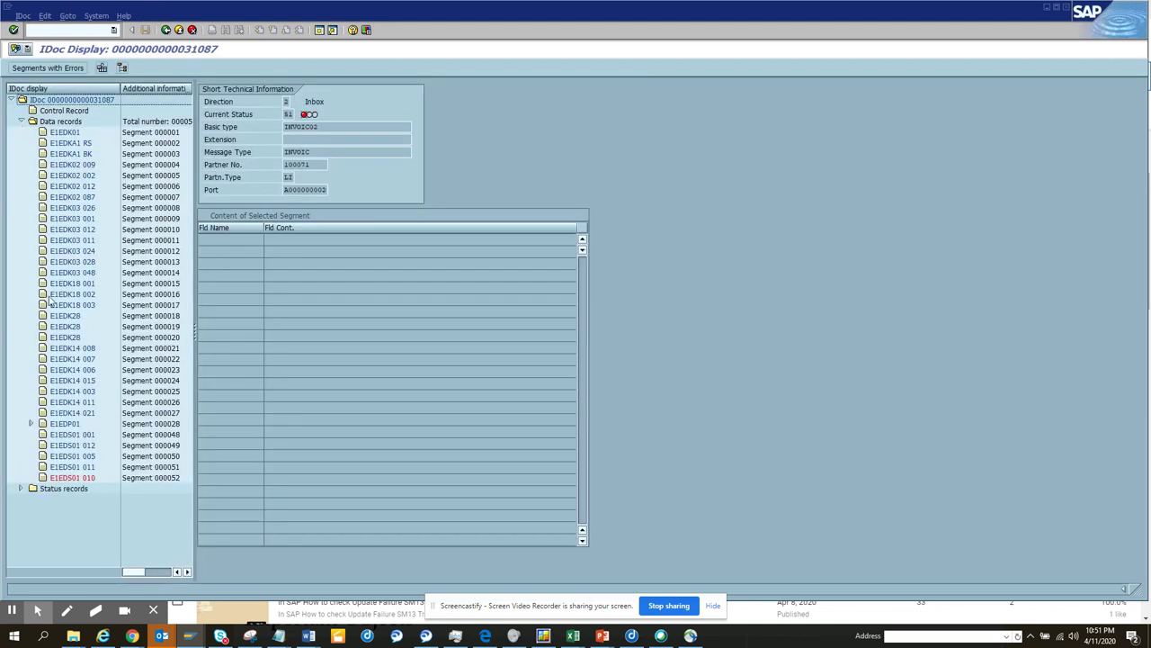
pyautogui.click(31, 423)
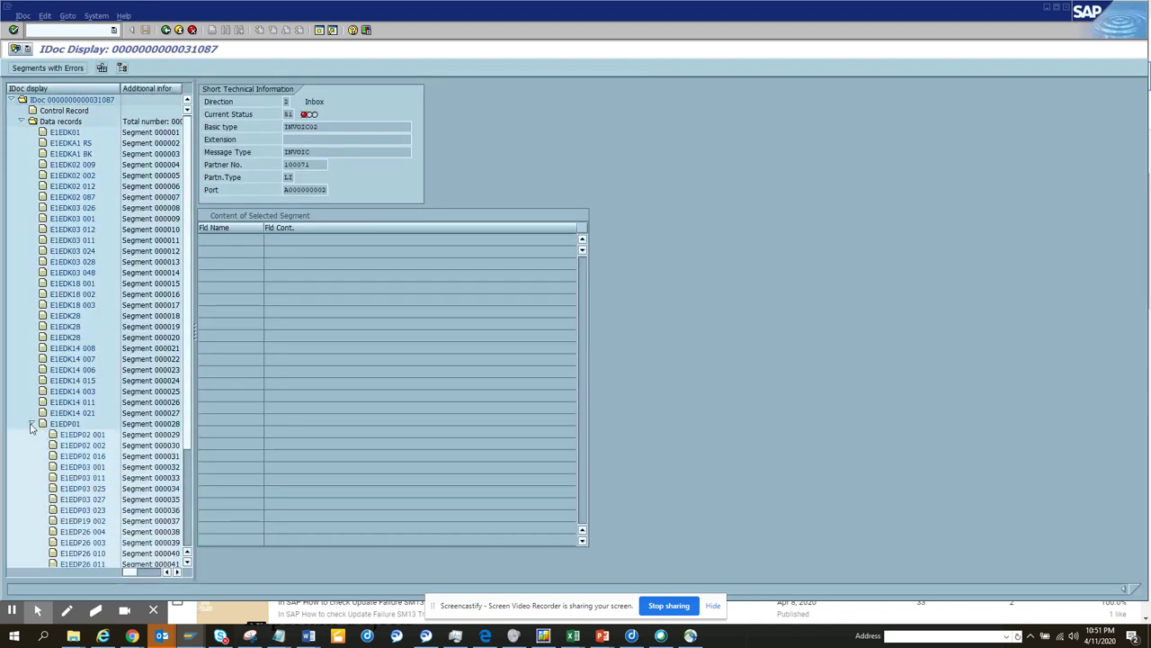
pyautogui.click(86, 435)
pyautogui.click(86, 446)
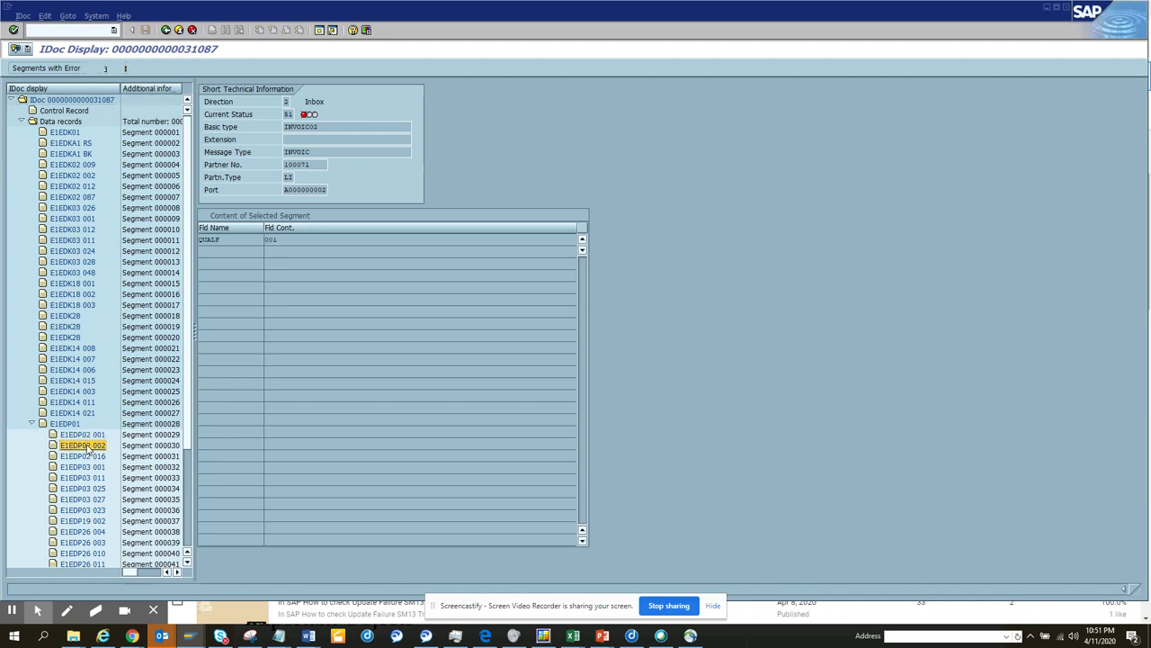
pyautogui.click(334, 251)
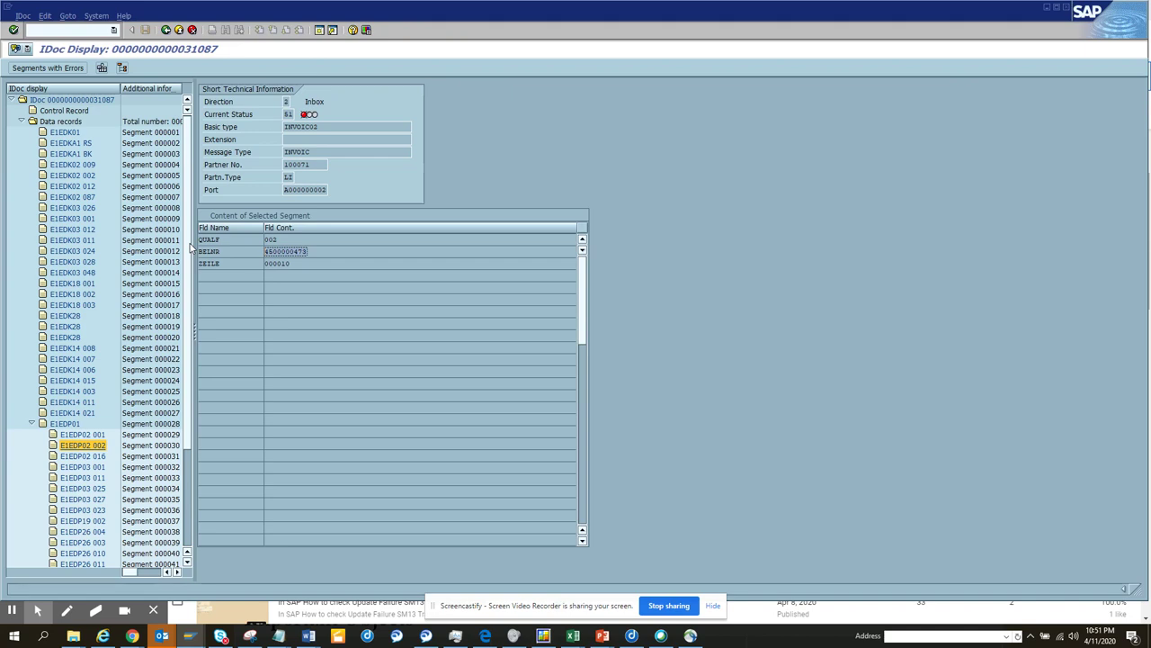
pyautogui.hotkey('alt', 'Tab')
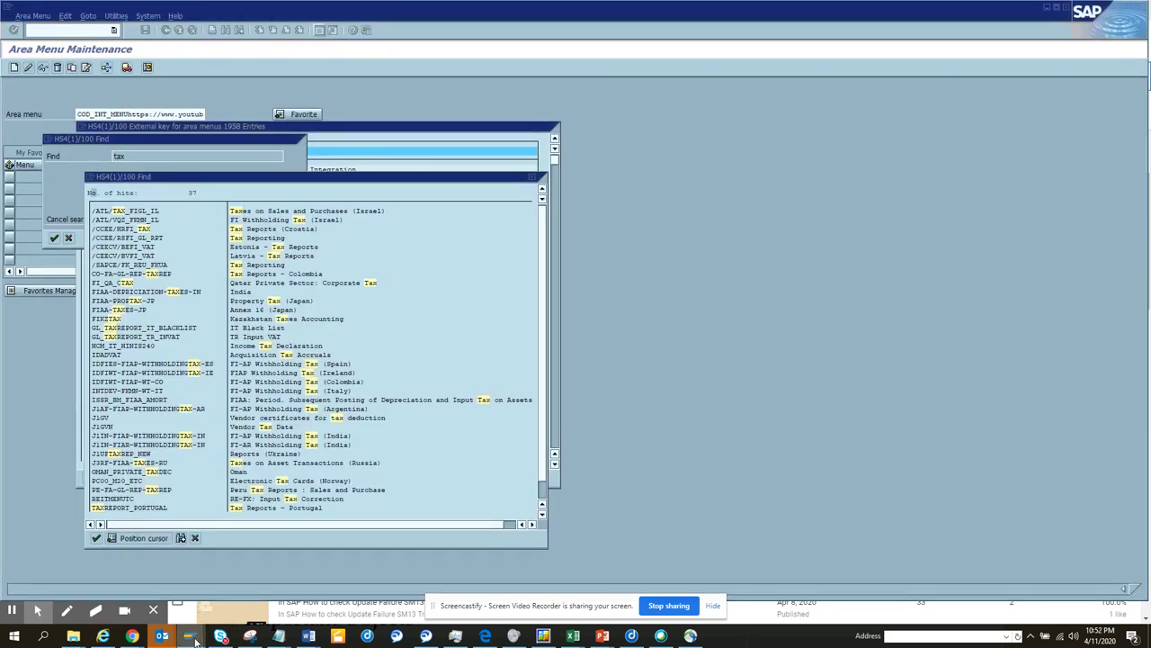
# Load COD_INT_MENU in the Purchasing session and open BD87 from Monitor and Process Errors.
pyautogui.moveTo(191, 635)
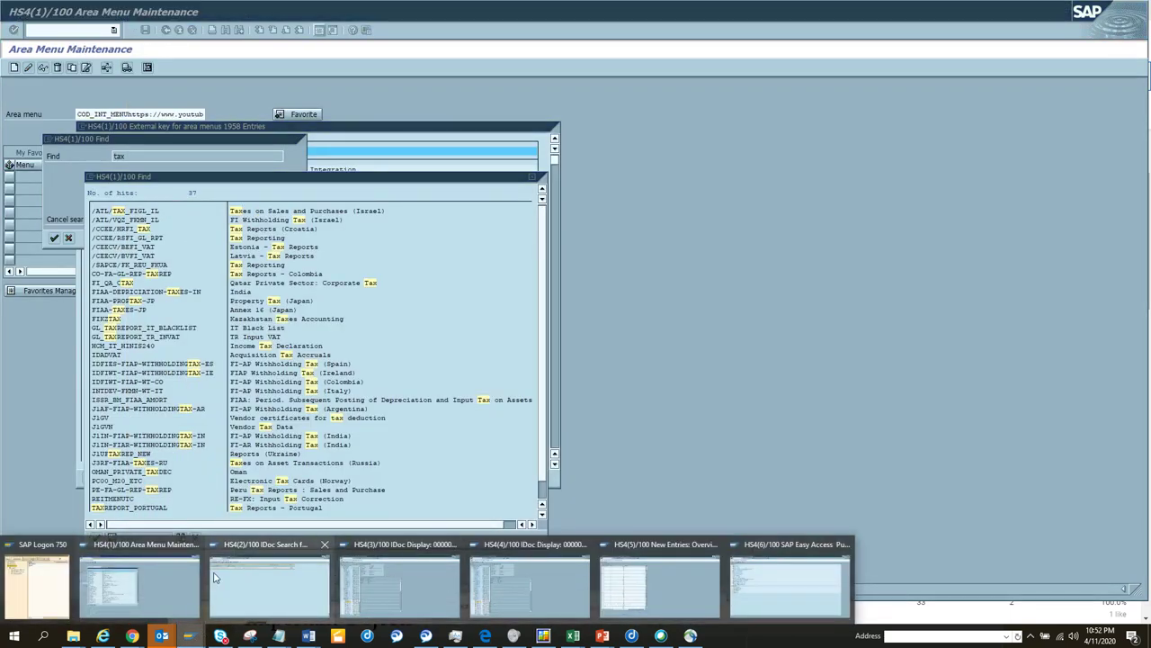
pyautogui.click(788, 592)
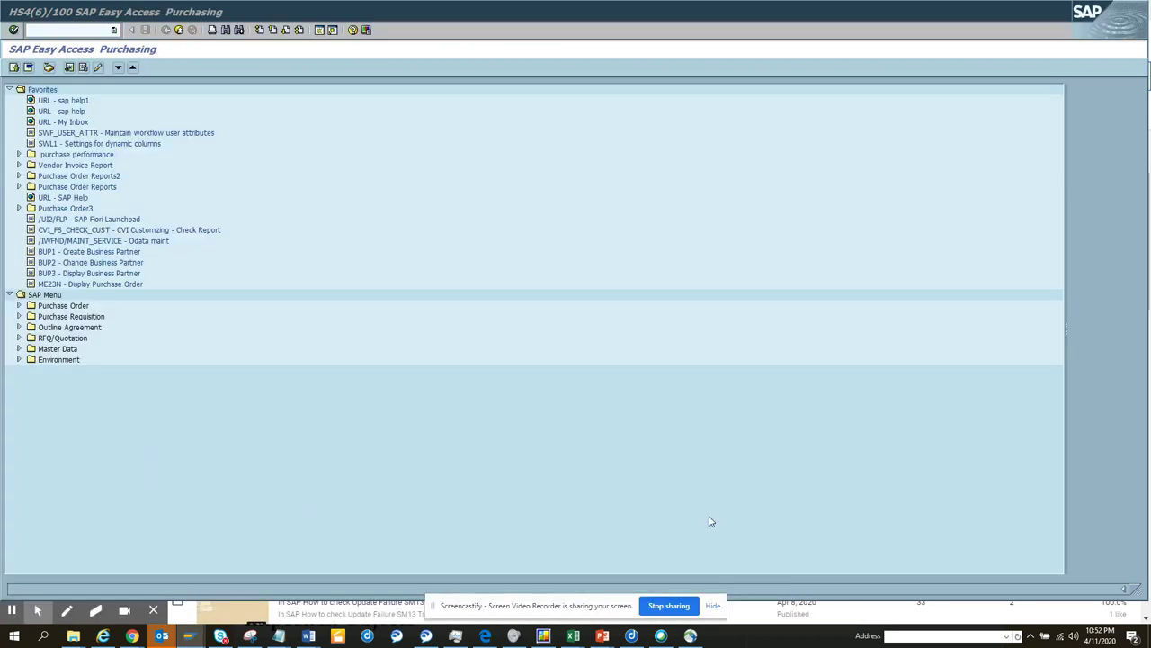
pyautogui.click(114, 31)
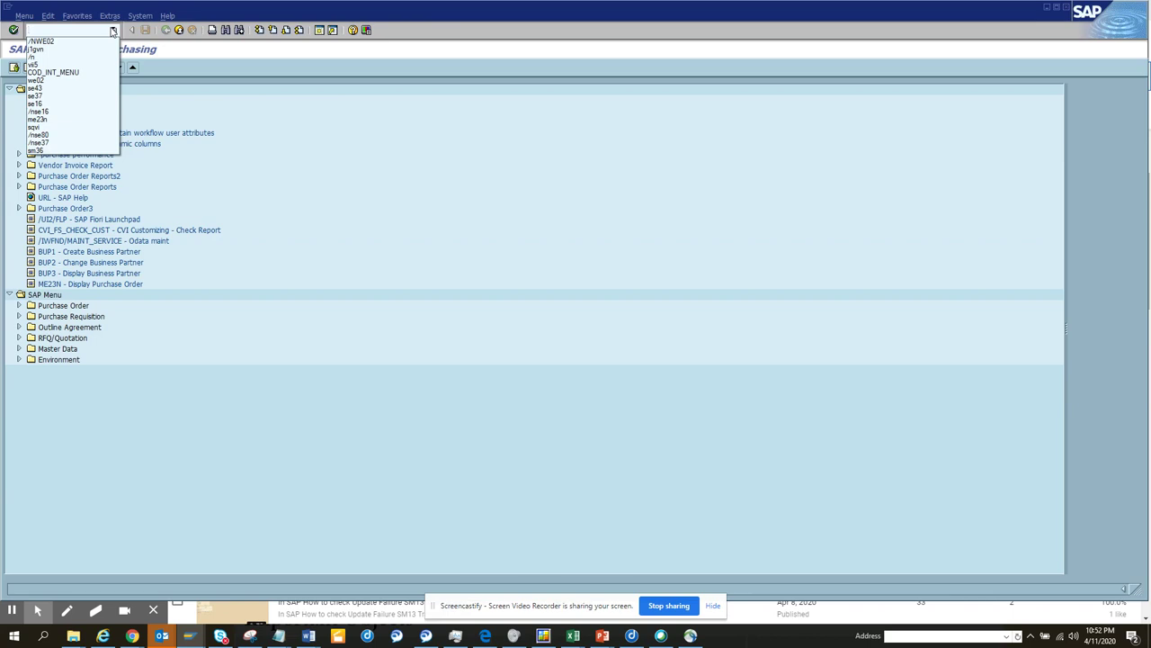
pyautogui.click(76, 73)
pyautogui.press('Return')
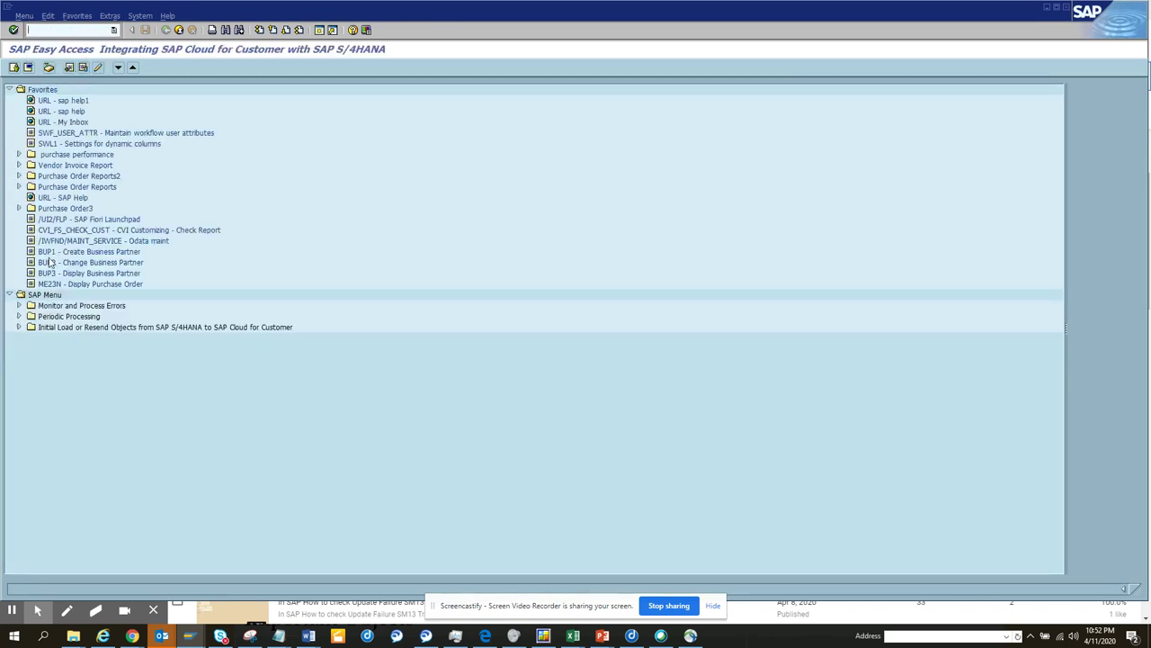
pyautogui.click(19, 306)
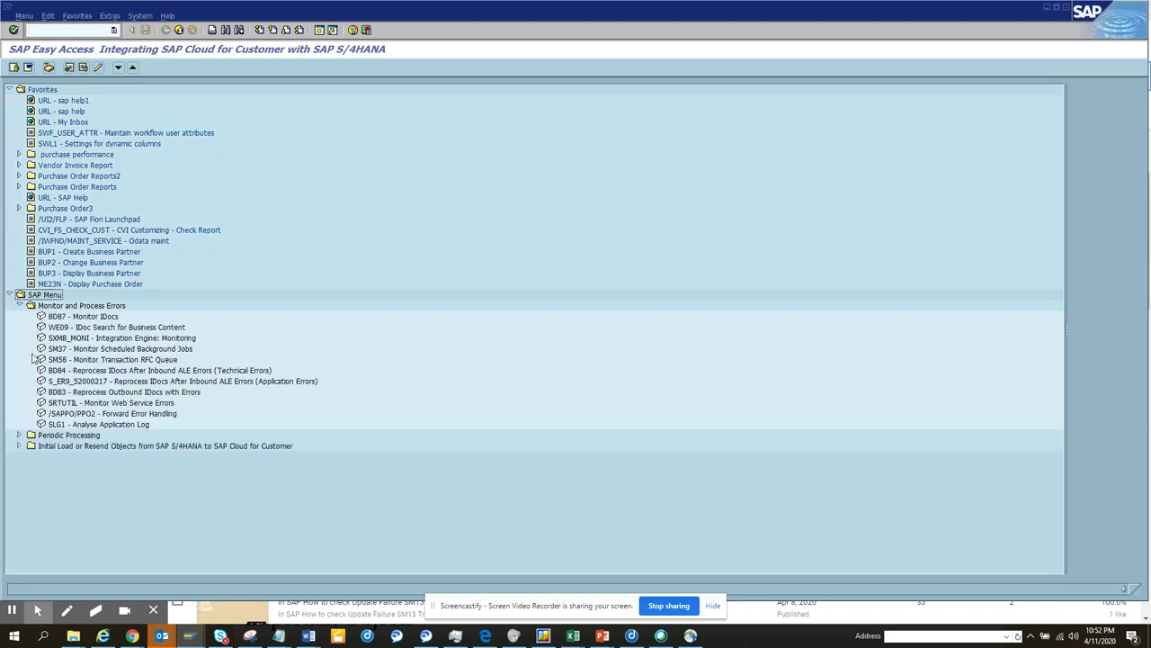
pyautogui.doubleClick(106, 316)
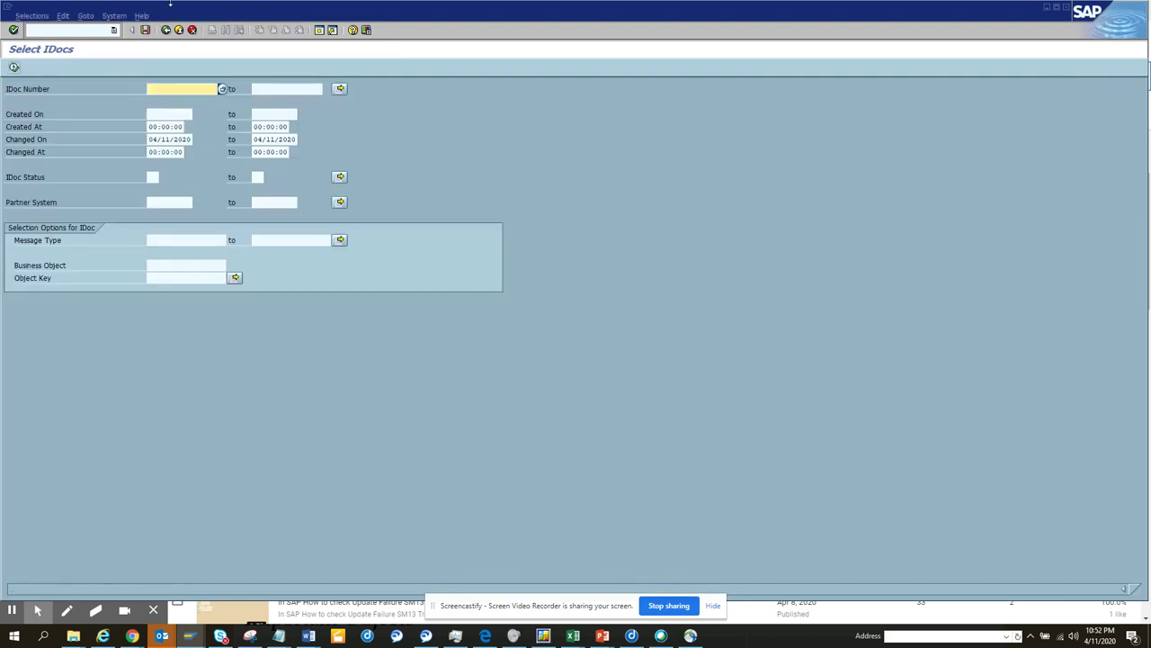
# Return to the integration menu, expand Periodic Processing, and open WE09 IDoc Search for Business Content.
pyautogui.click(166, 30)
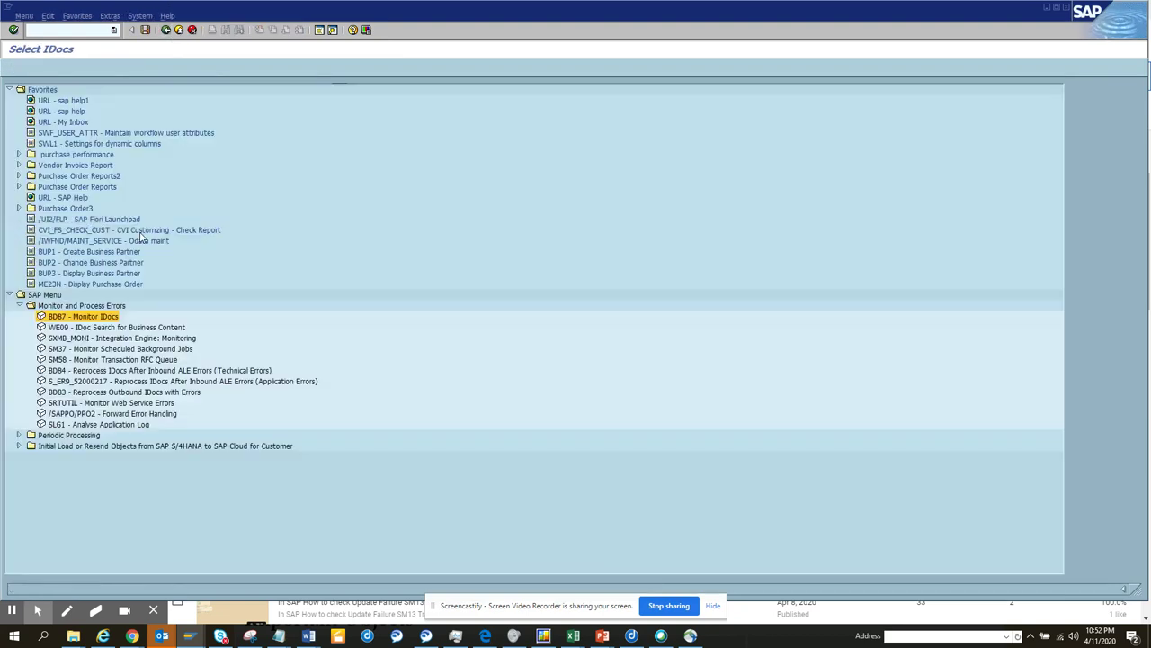
pyautogui.click(19, 436)
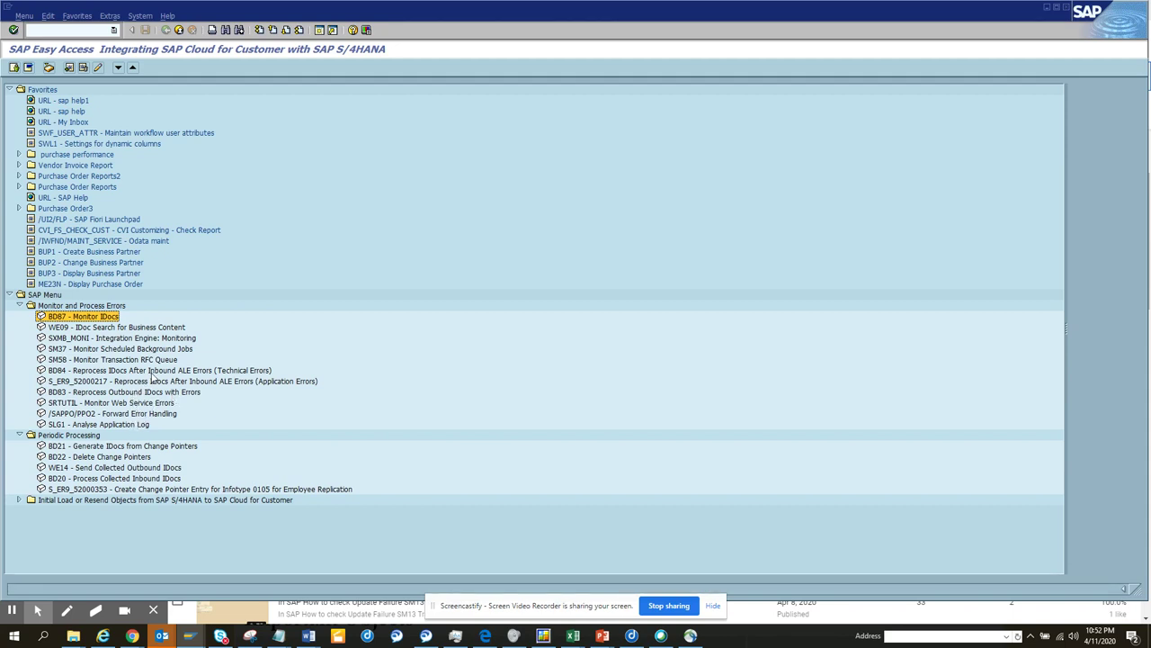
pyautogui.click(130, 329)
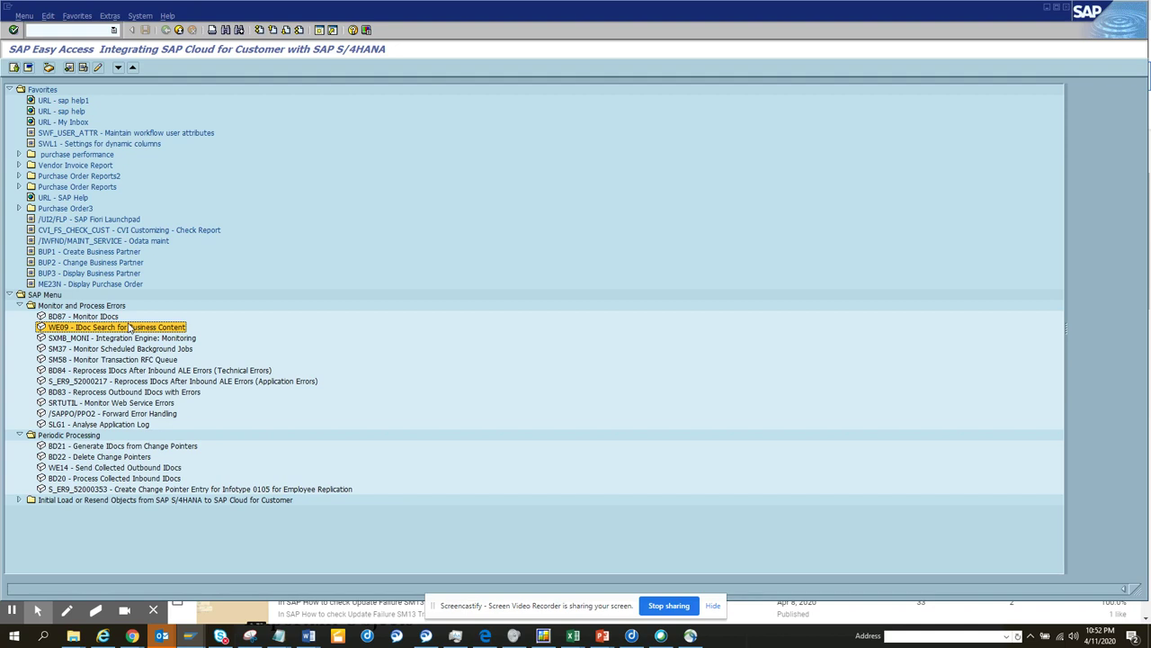
pyautogui.doubleClick(129, 329)
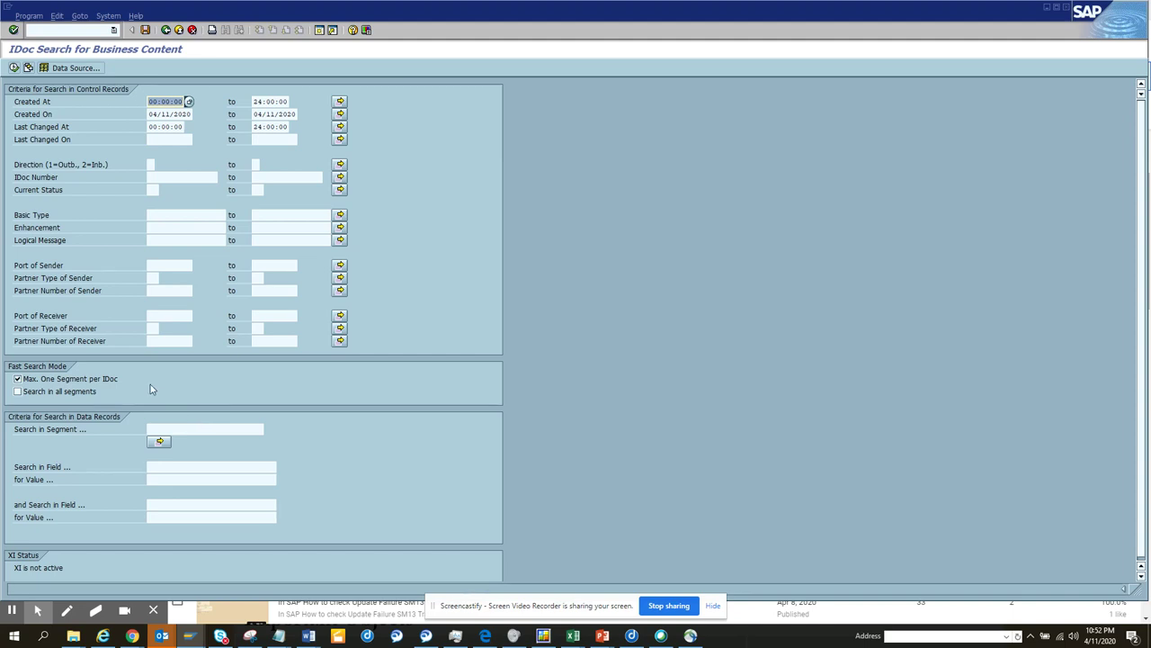
pyautogui.click(207, 479)
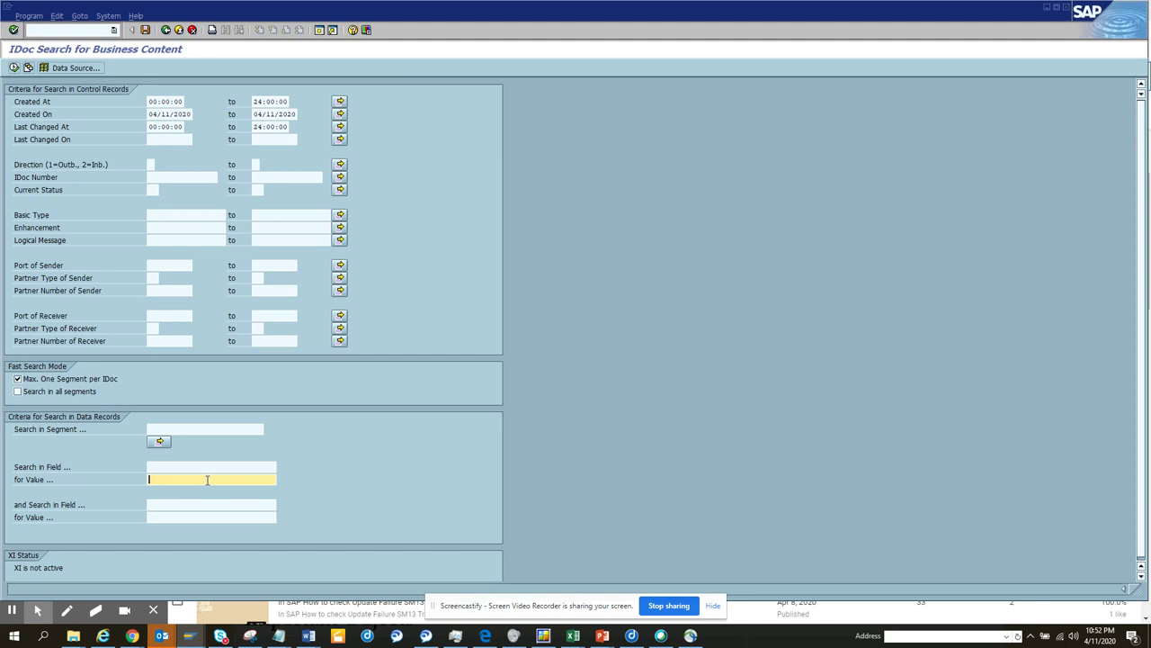
pyautogui.hotkey('ctrl', 'v')
pyautogui.click(155, 114)
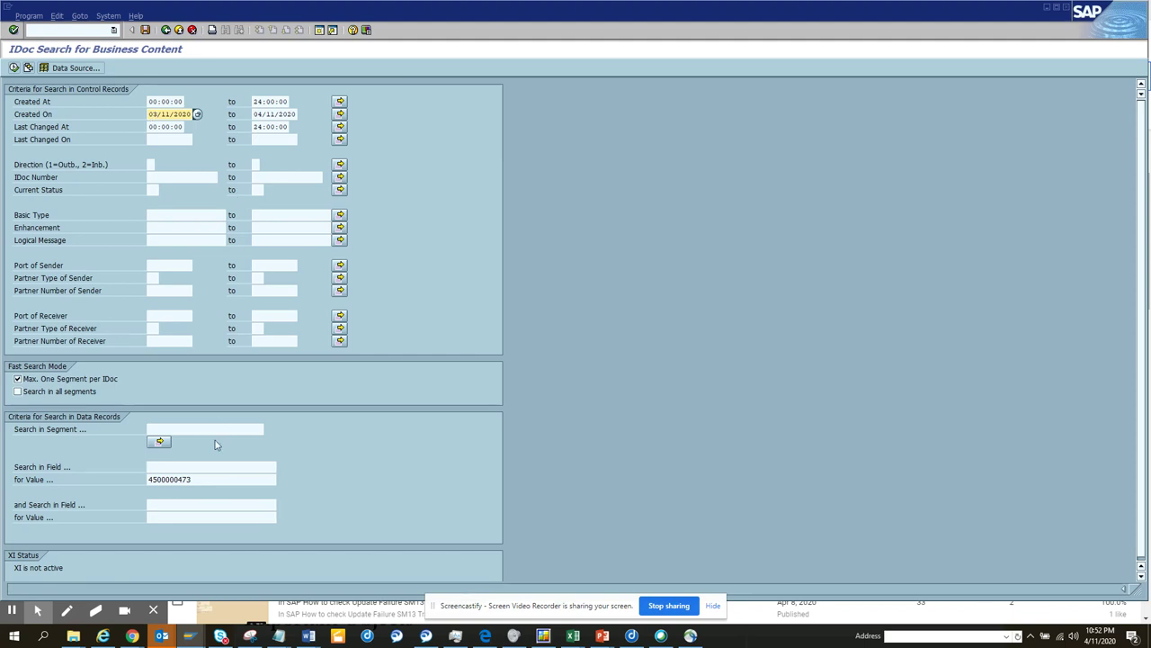
pyautogui.click(13, 67)
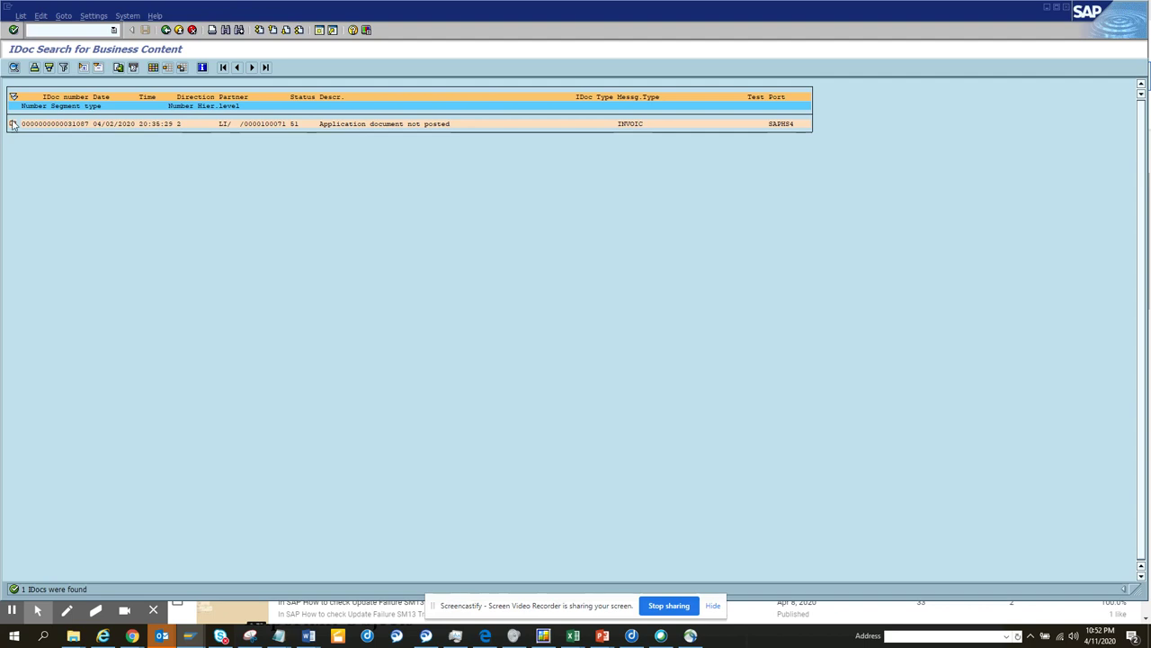
# Expand IDoc 31087 in the WE09 results to show segments E1EDK01 through E1EDS01.
pyautogui.click(13, 124)
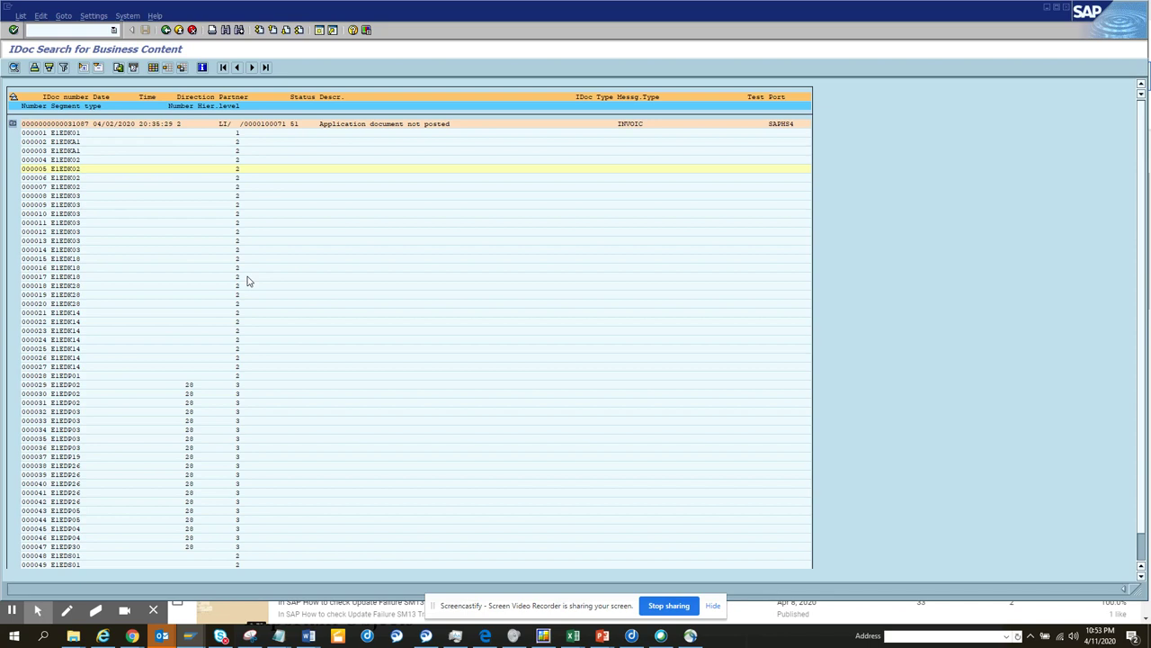
# Switch to the IDoc Display, go back to the IDoc list, and open MATMAS IDoc 31077.
pyautogui.hotkey('alt', 'Tab')
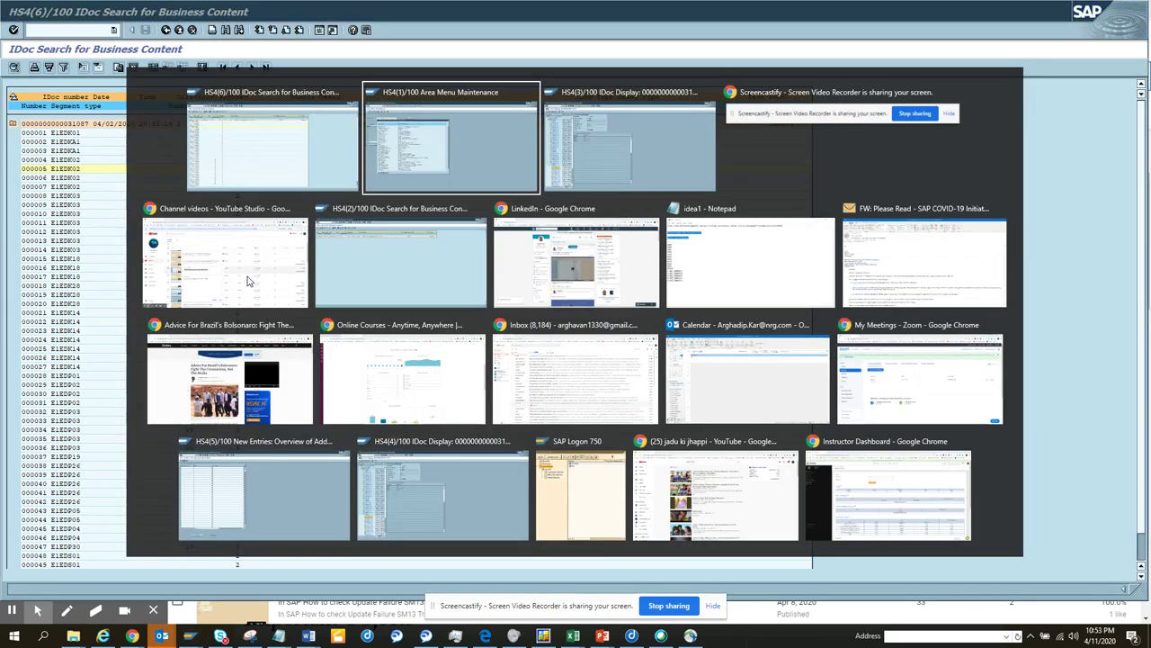
pyautogui.hotkey('alt', 'Tab')
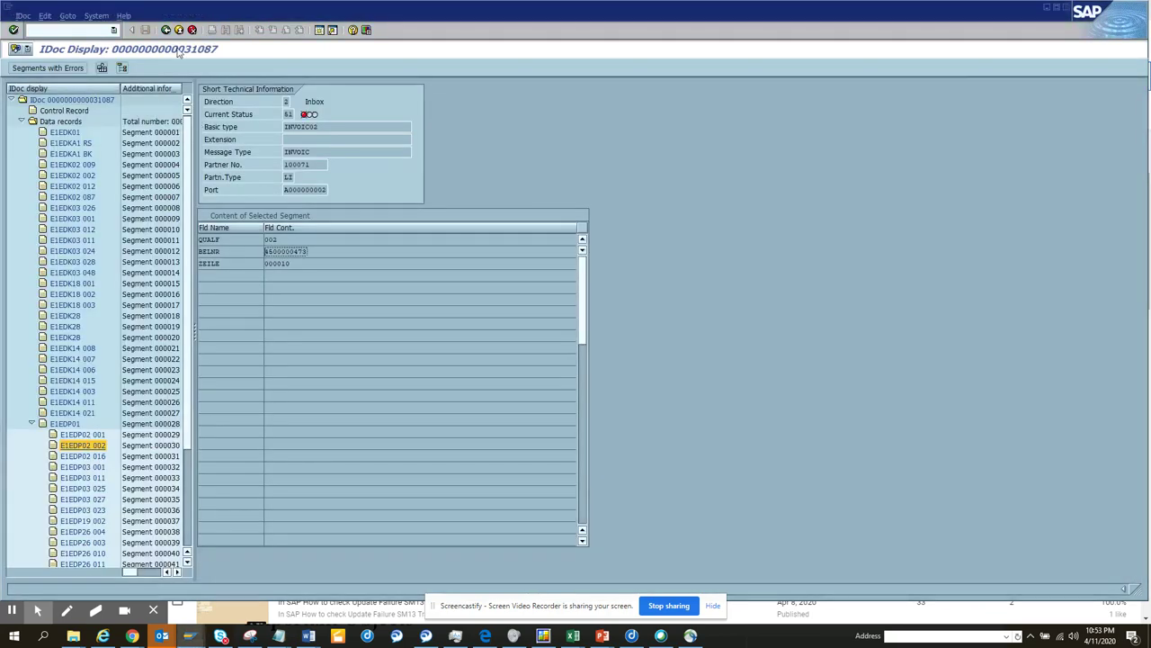
pyautogui.click(167, 31)
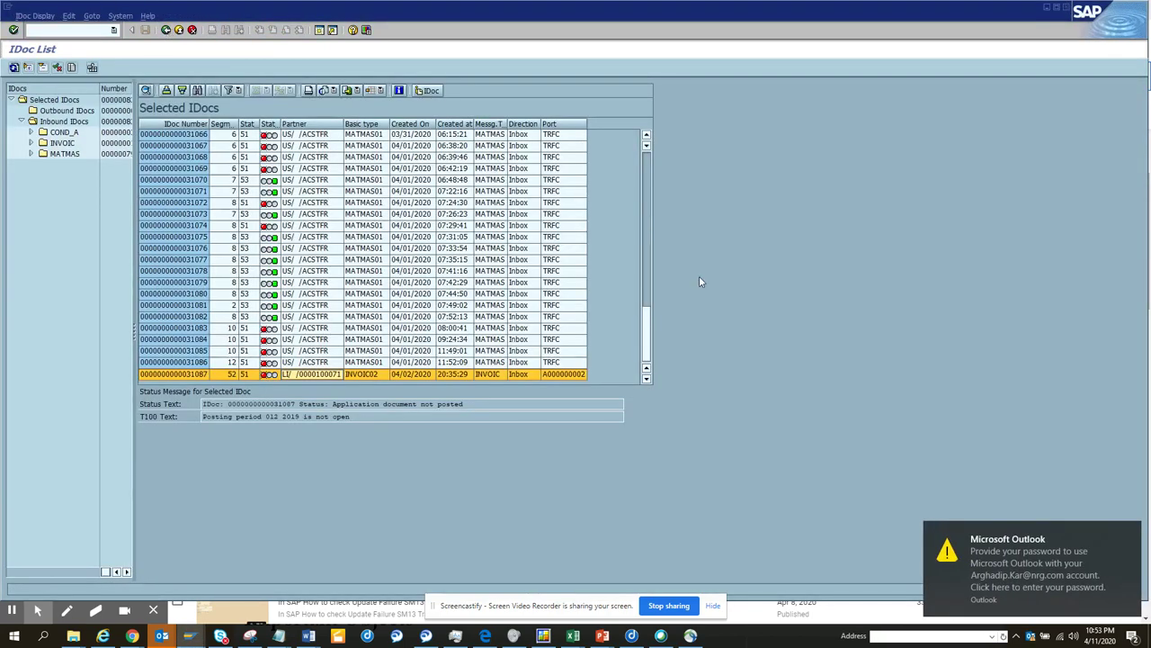
pyautogui.click(1132, 534)
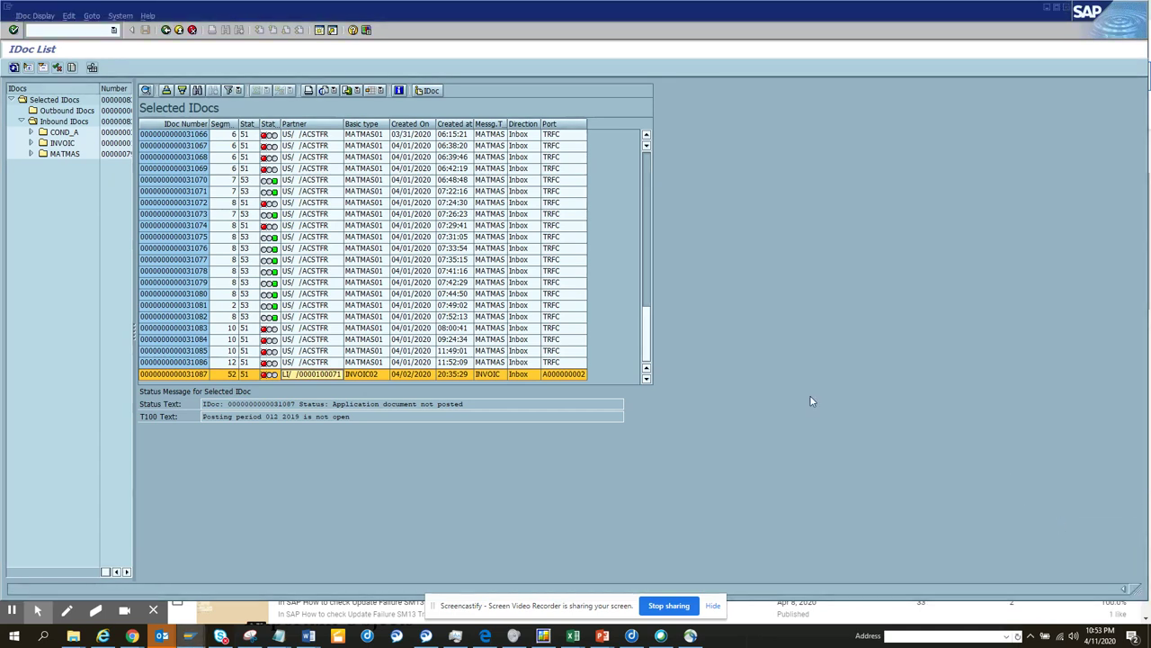
pyautogui.doubleClick(290, 264)
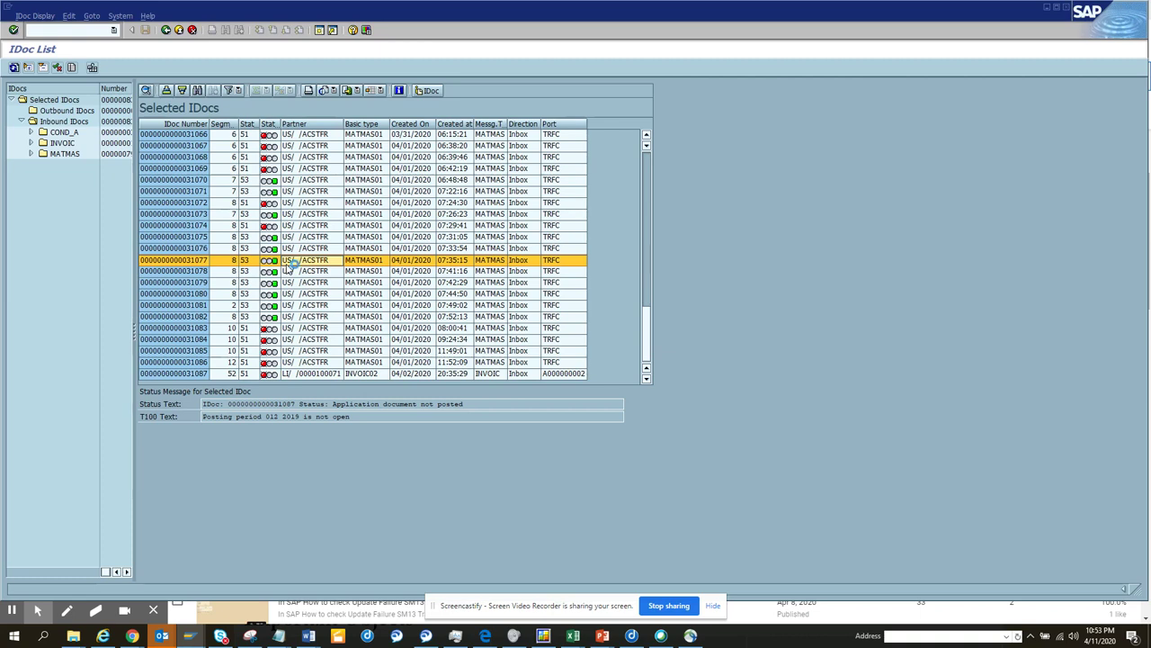
# Inspect IDoc 31077's segments E1MARAM, E1MARCM and E1MARDM, ending on the E1MAKTM material description.
pyautogui.click(21, 121)
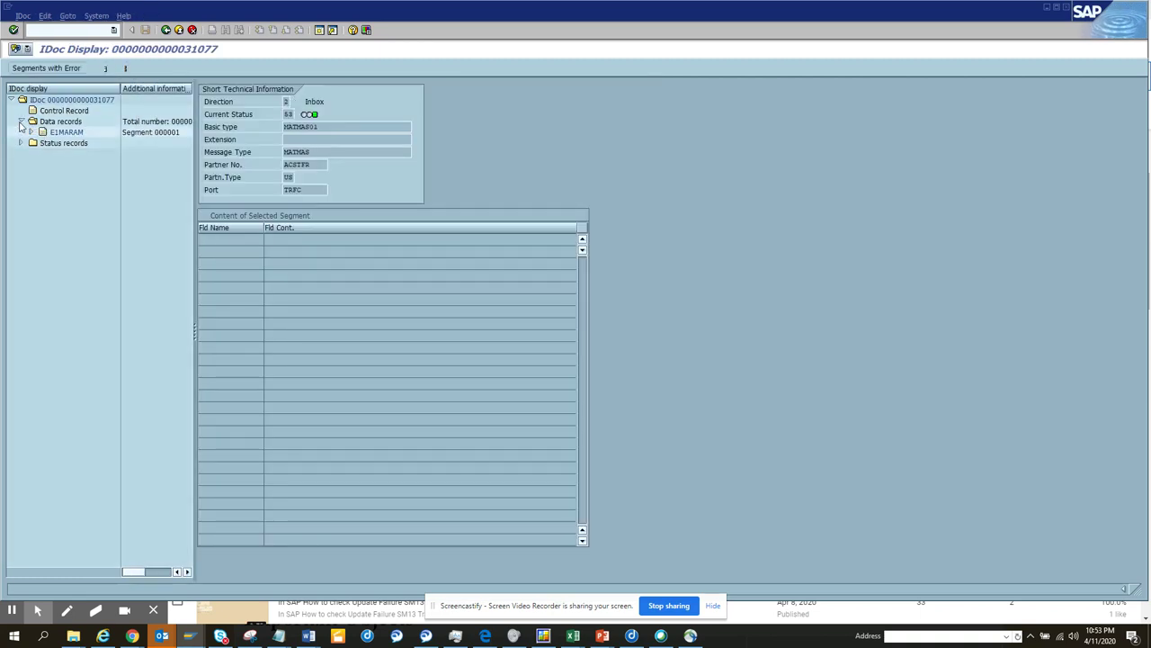
pyautogui.click(30, 132)
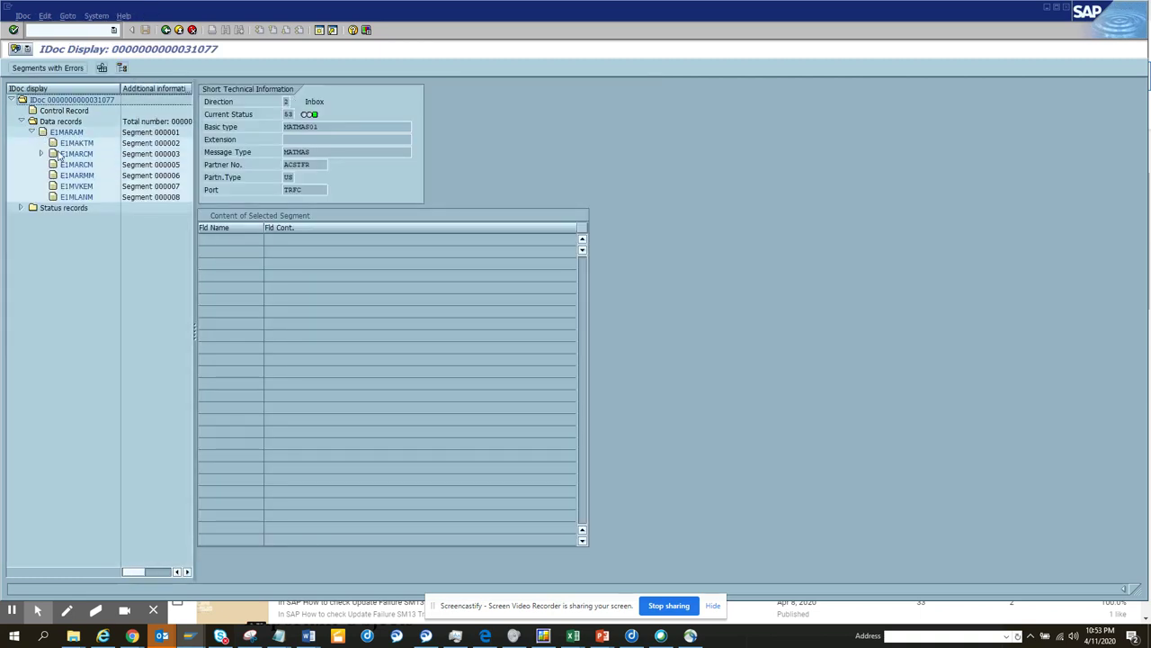
pyautogui.click(78, 155)
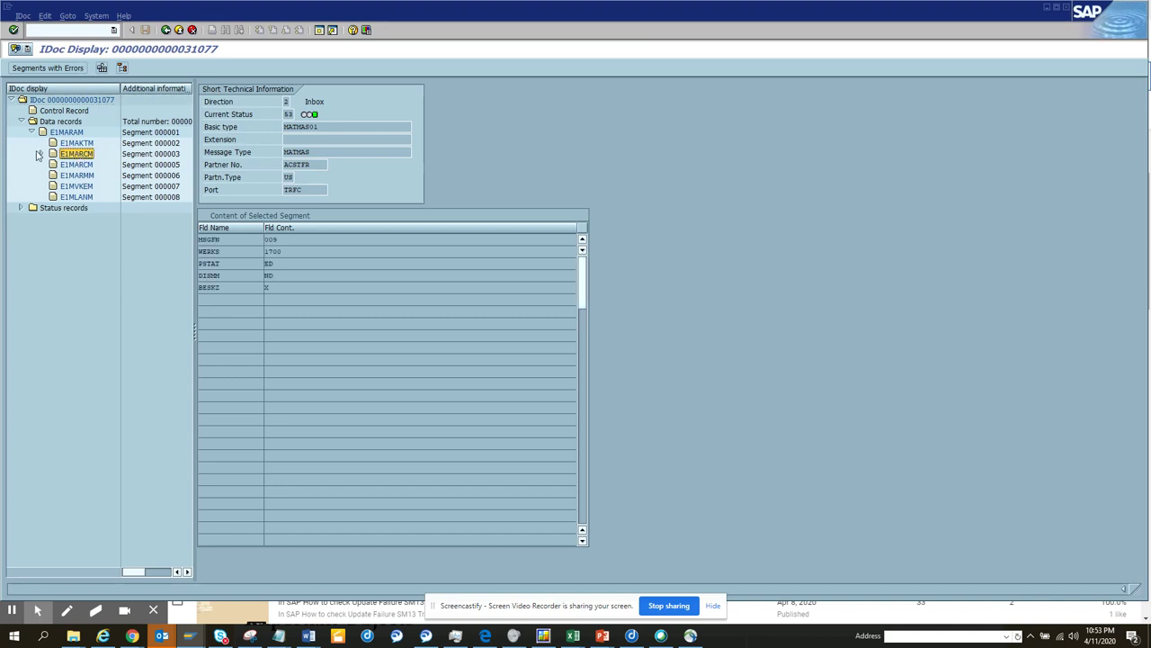
pyautogui.click(42, 154)
pyautogui.click(86, 164)
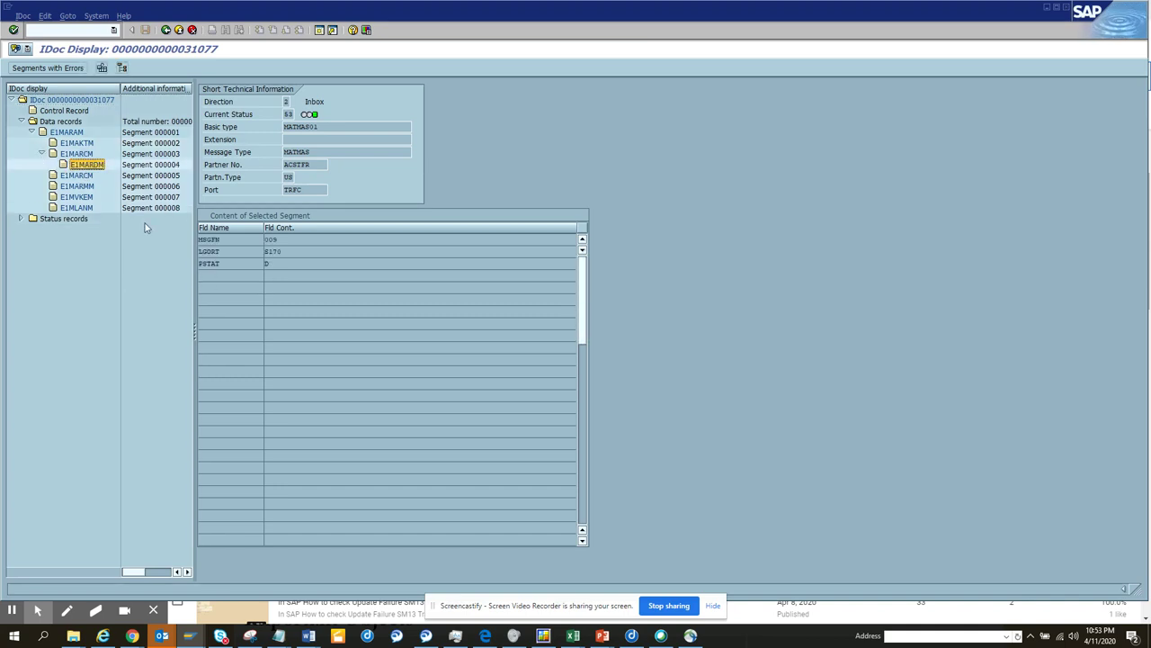
pyautogui.click(79, 176)
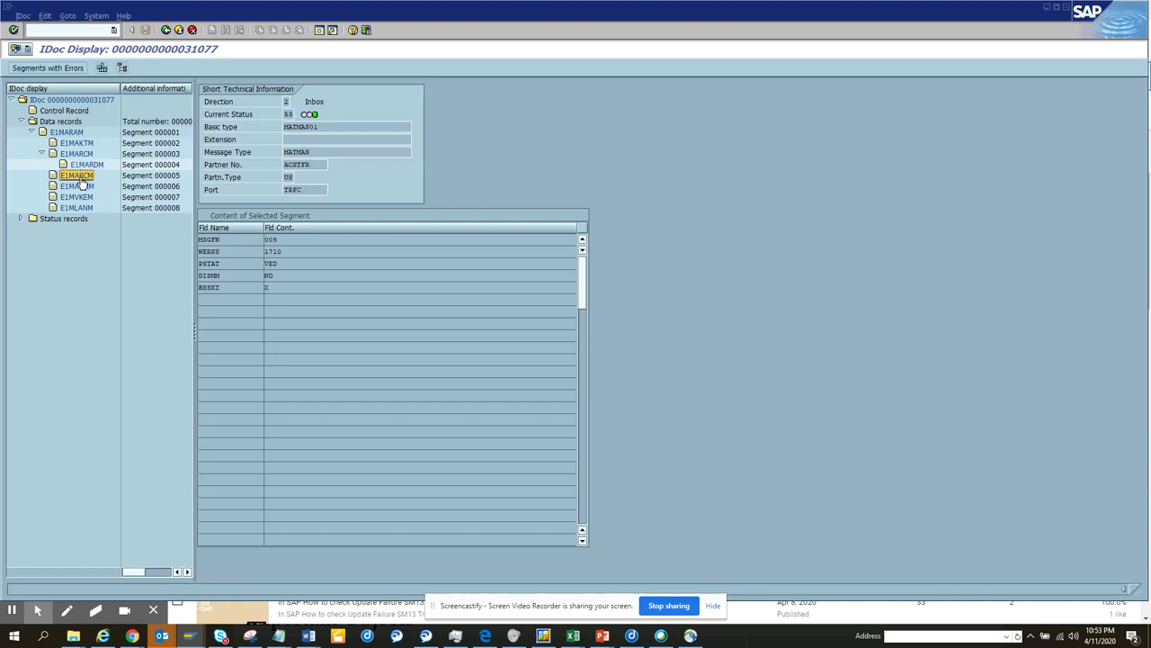
pyautogui.click(75, 145)
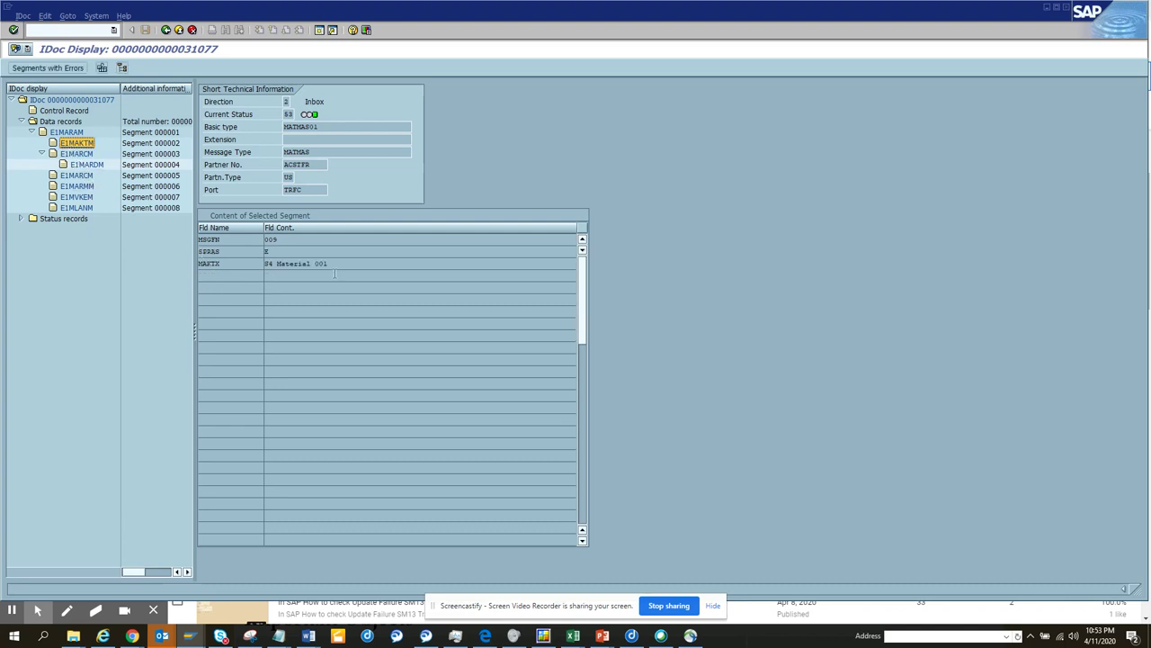
pyautogui.click(373, 264)
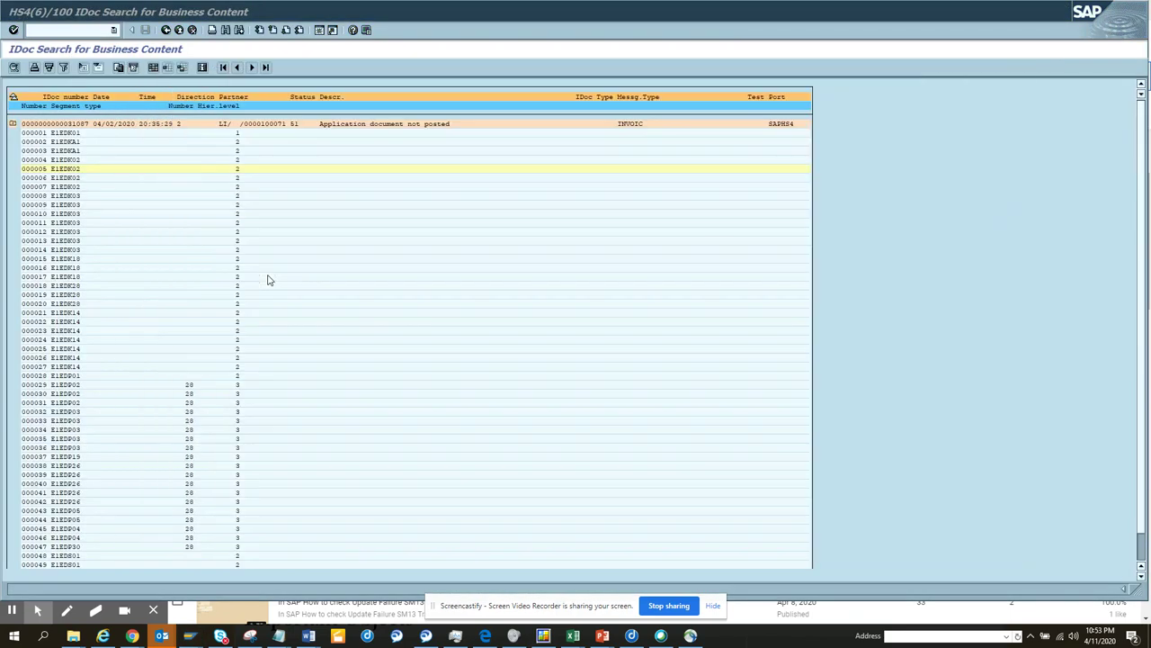
pyautogui.hotkey('alt', 'Tab')
pyautogui.hotkey('alt', 'Tab')
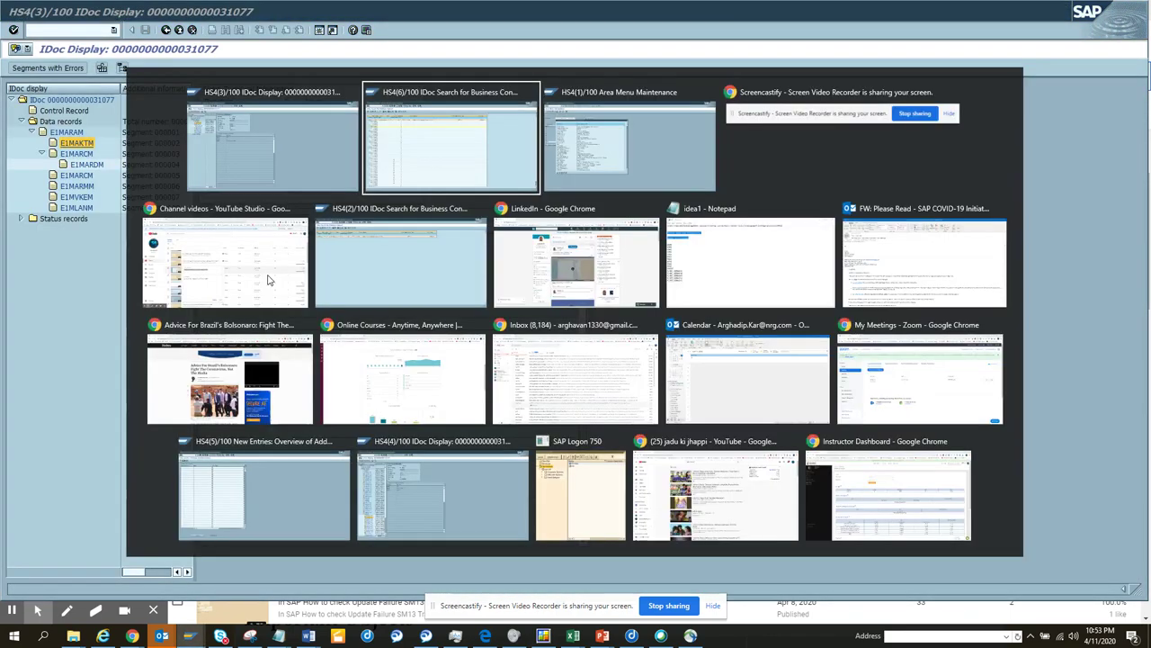
# Go back to the WE09 search criteria and check the System Status details.
pyautogui.click(166, 30)
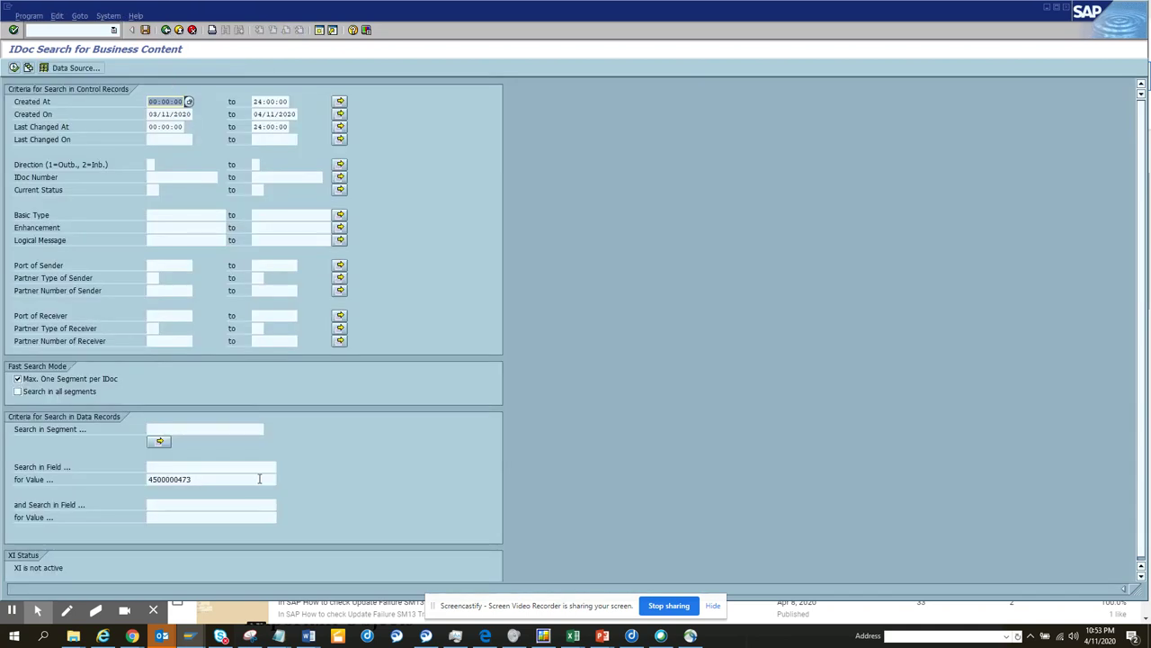
pyautogui.click(107, 15)
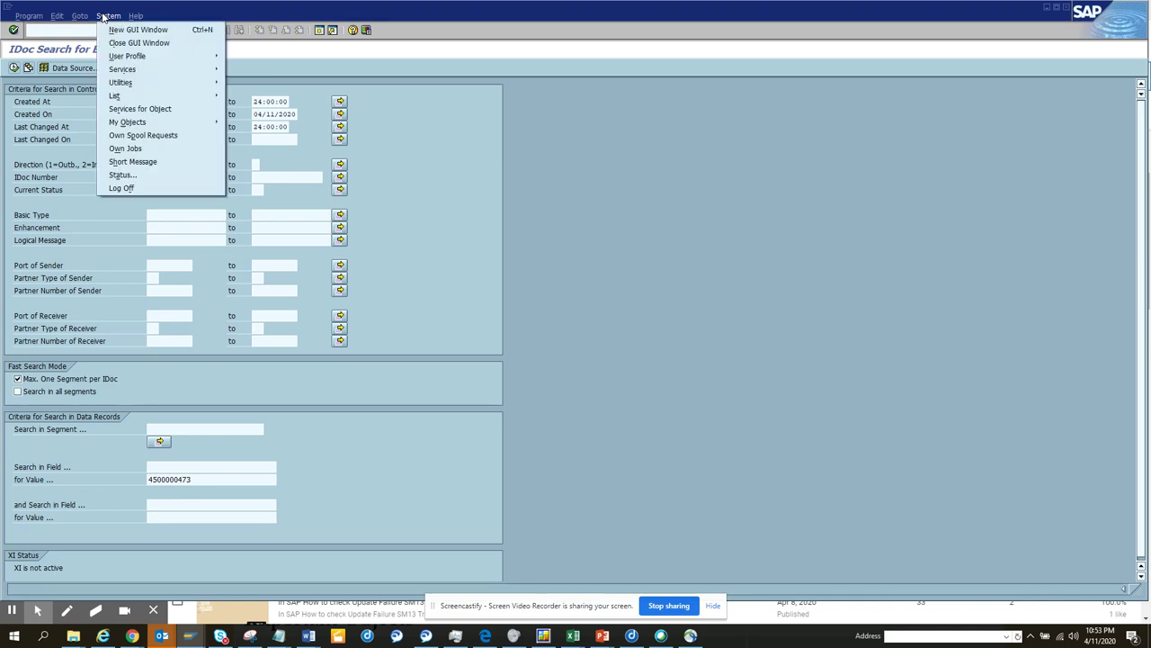
pyautogui.click(152, 179)
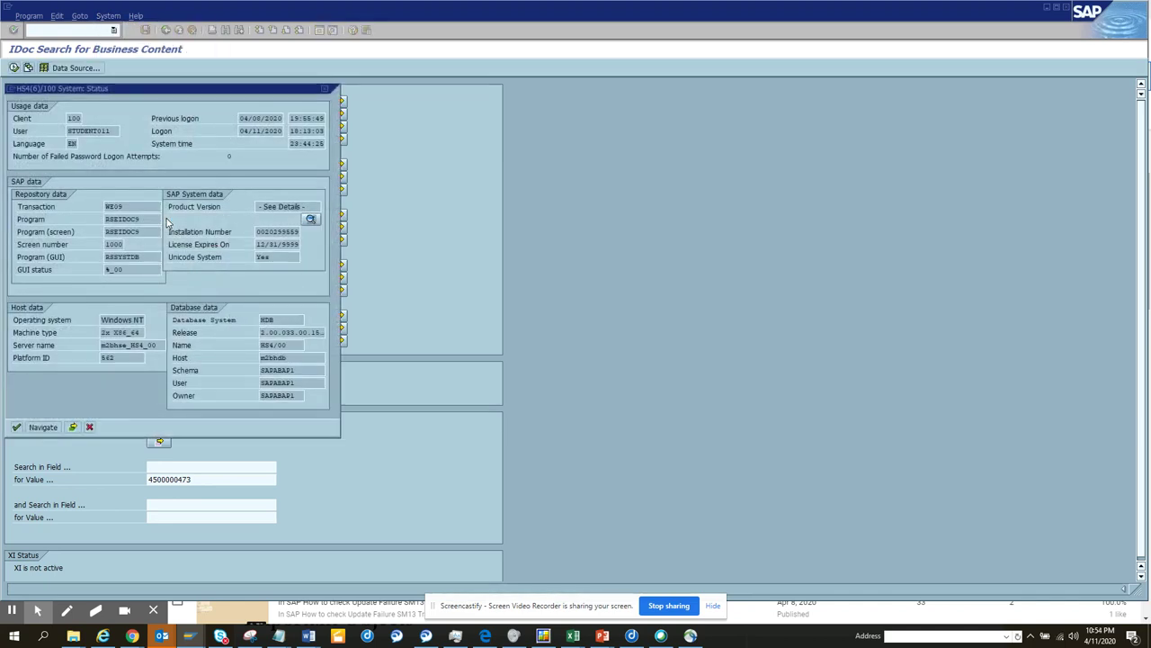
pyautogui.click(89, 427)
pyautogui.doubleClick(202, 481)
pyautogui.write('S4 Material 001')
pyautogui.click(13, 68)
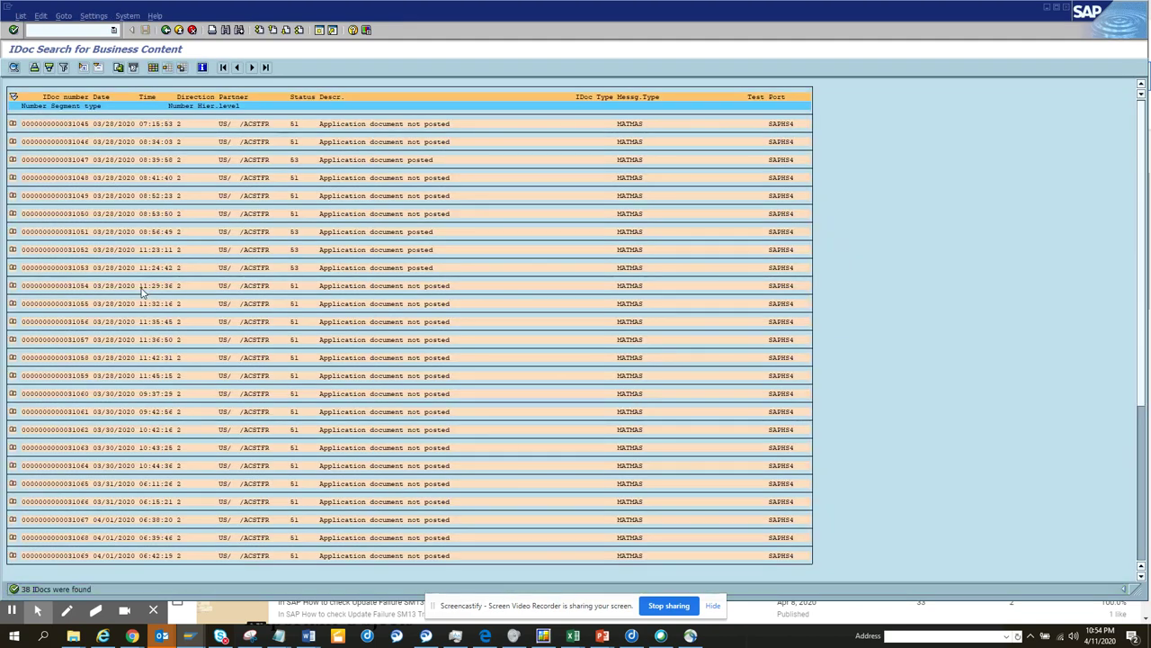
# Expand IDoc 31045's segments and open its E1MAKTM segment.
pyautogui.click(13, 123)
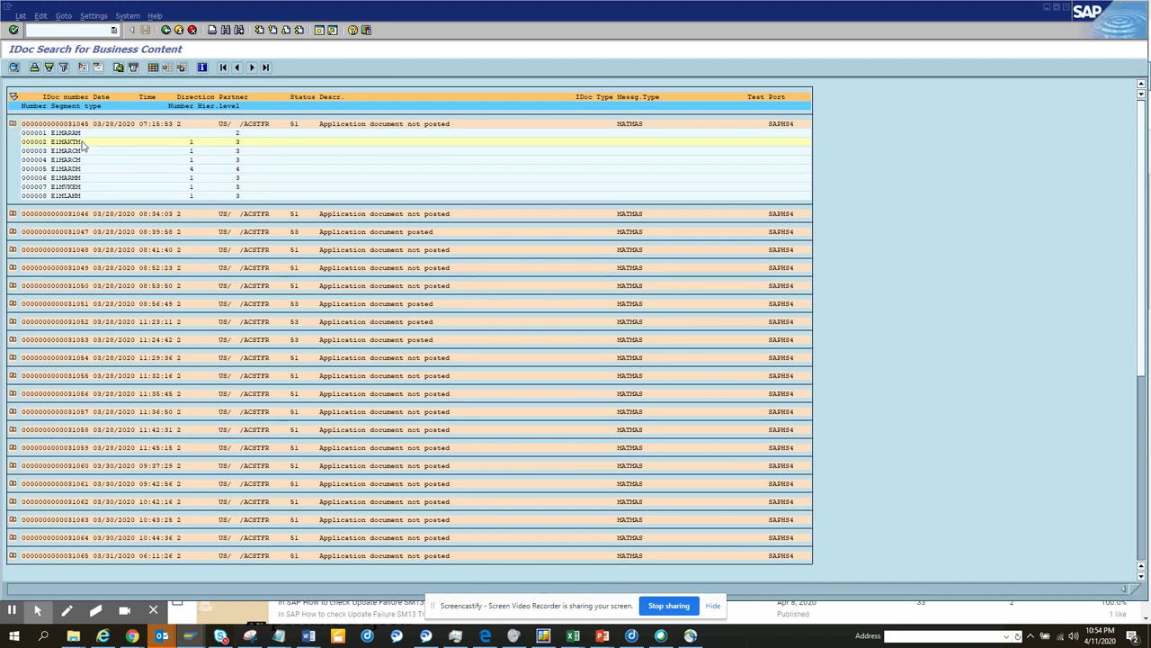
pyautogui.doubleClick(47, 142)
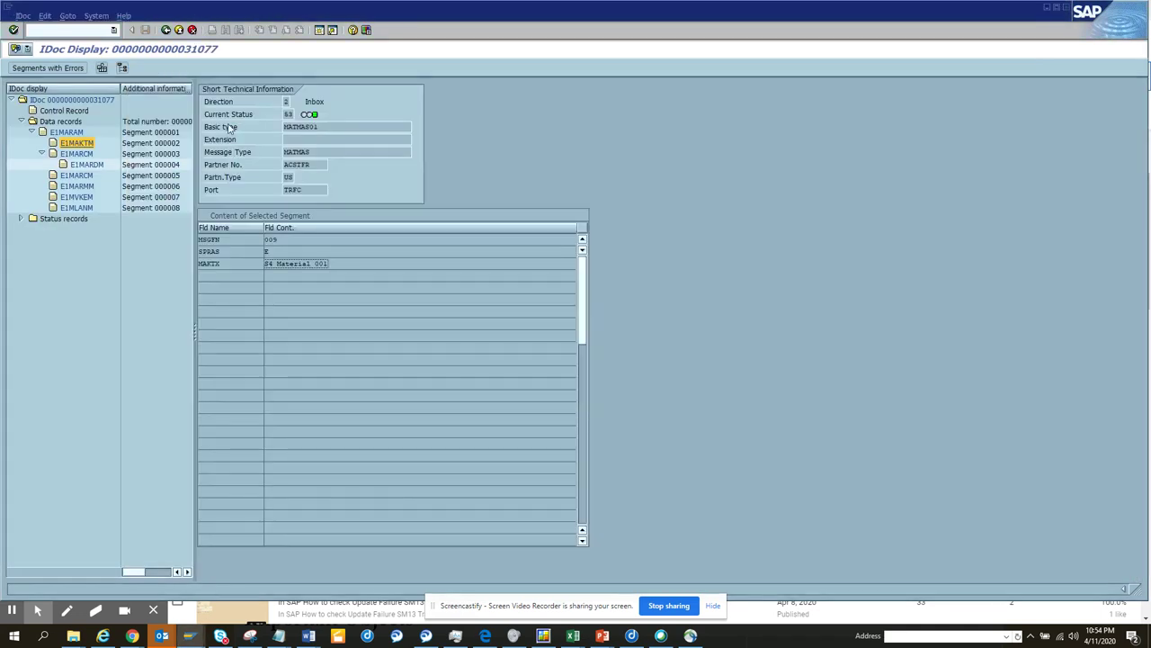
pyautogui.click(165, 31)
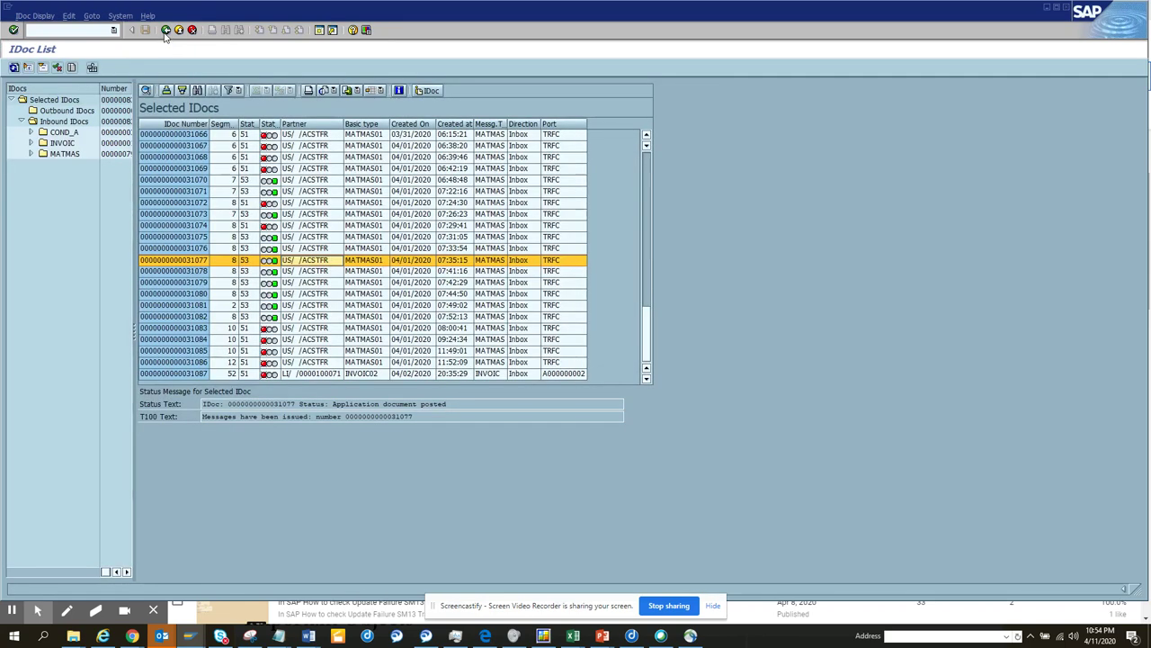
pyautogui.click(166, 33)
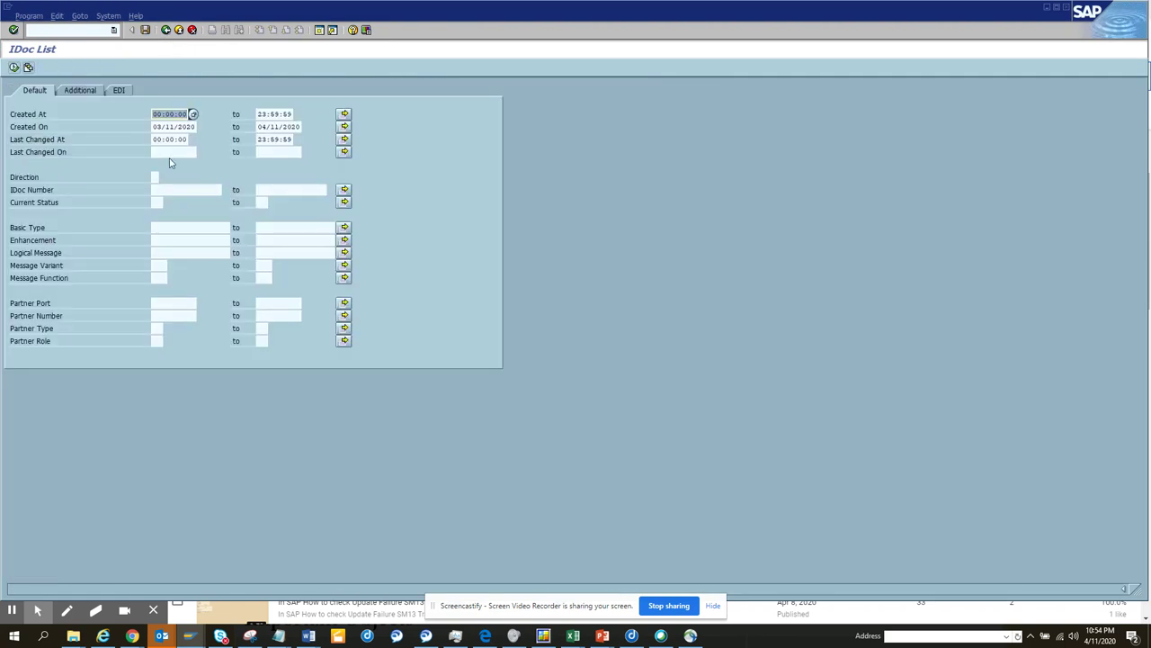
pyautogui.click(170, 188)
pyautogui.write('31')
pyautogui.write('046')
pyautogui.click(14, 68)
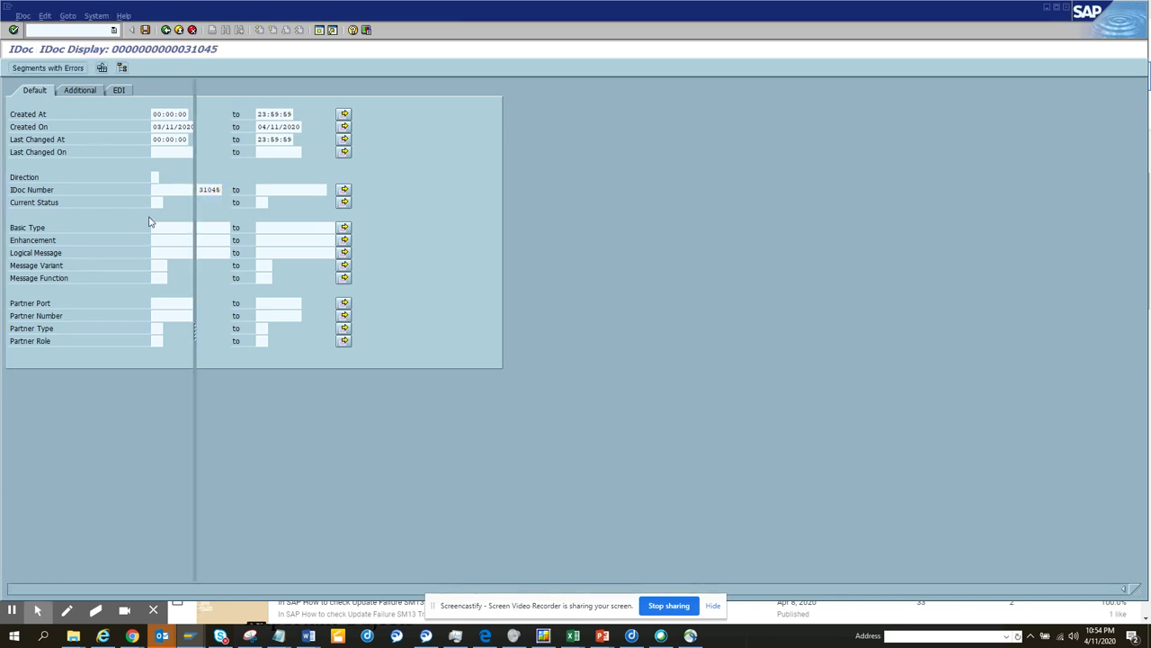
# Expand Data records and E1MARAM to confirm E1MAKTM holds MAKTX 'S4 Material 001'.
pyautogui.click(19, 123)
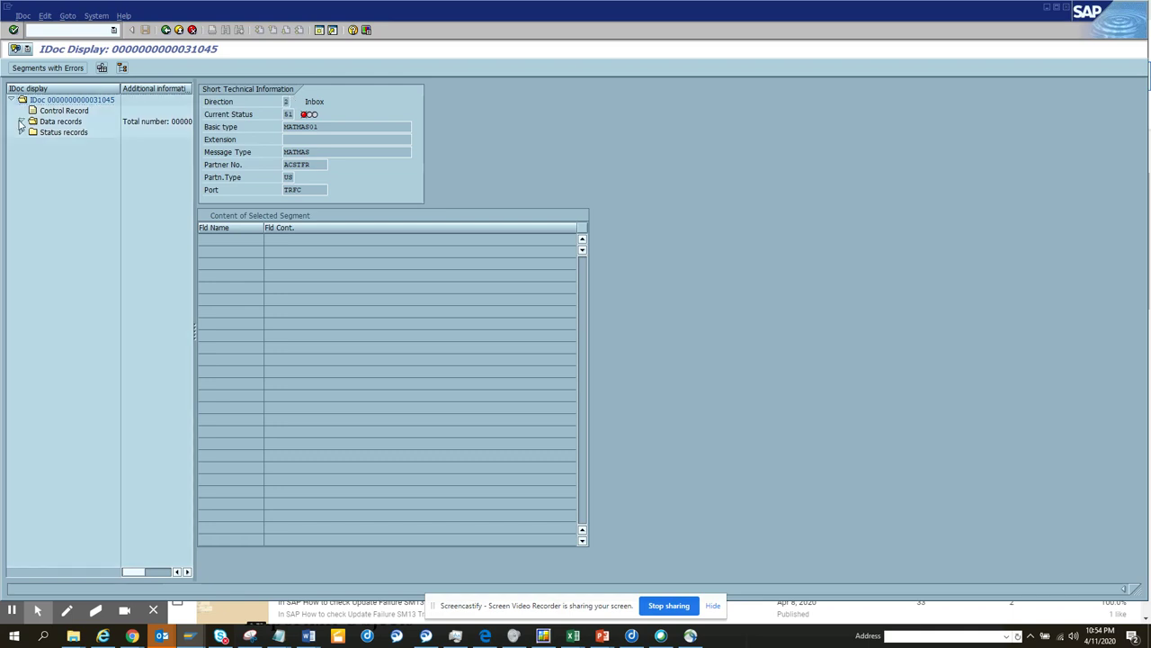
pyautogui.click(54, 133)
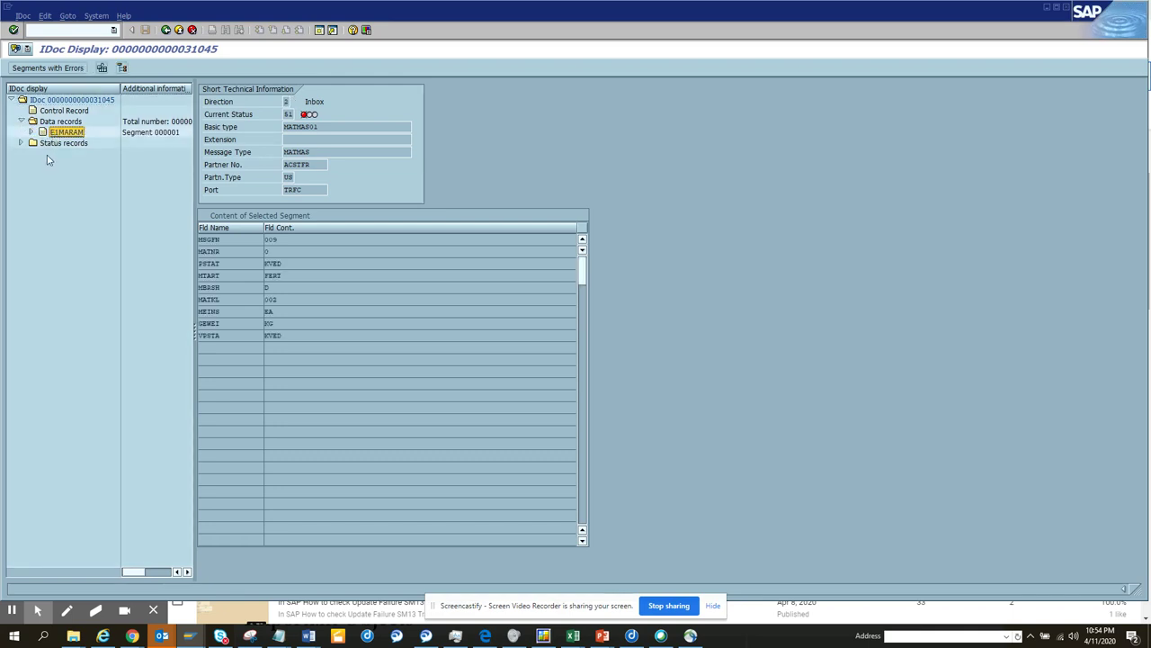
pyautogui.click(31, 133)
pyautogui.click(77, 143)
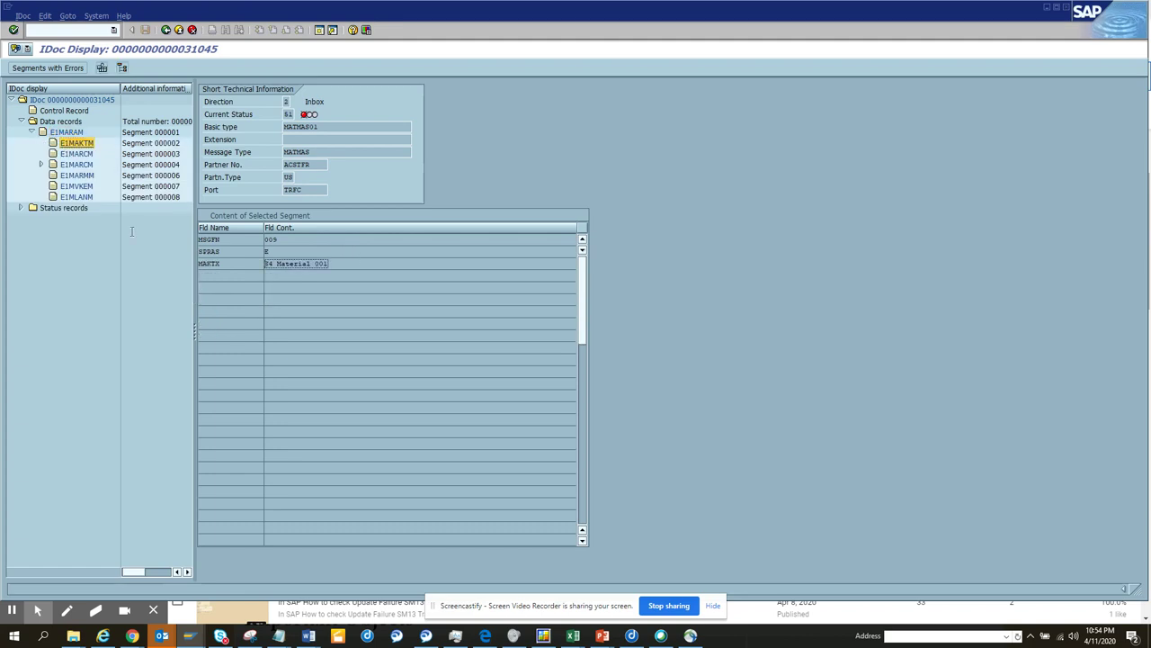
pyautogui.press('F3')
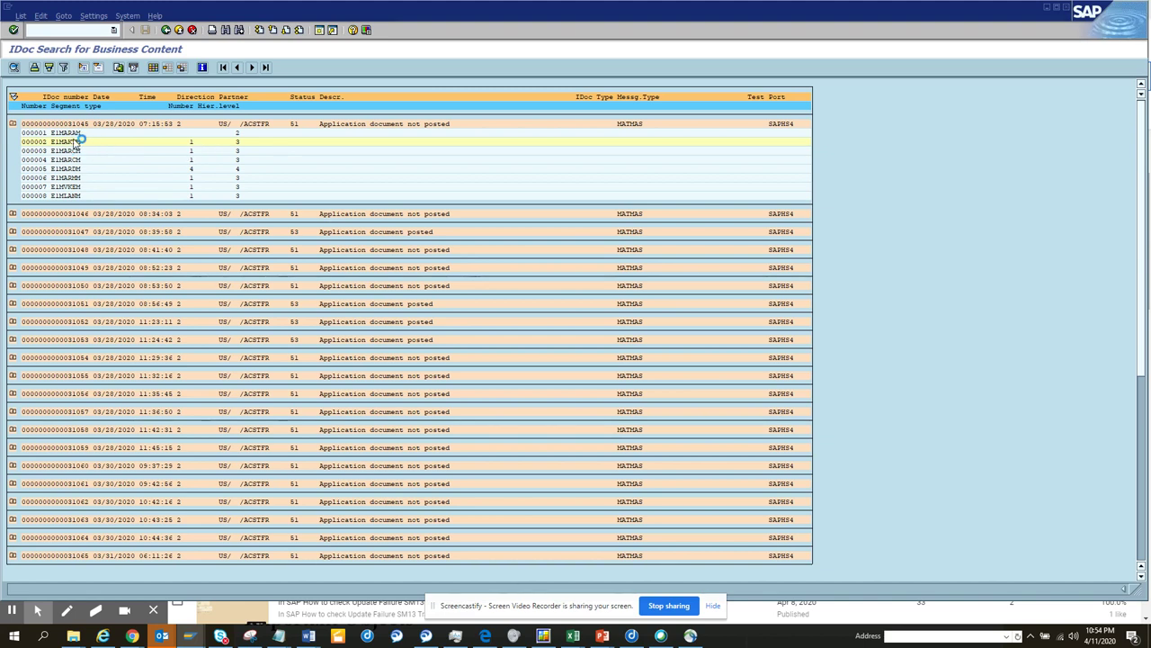
# Switch back to the IDoc 31045 display window showing its E1MAKTM description 'S4 Material 001'.
pyautogui.hotkey('alt', 'Tab')
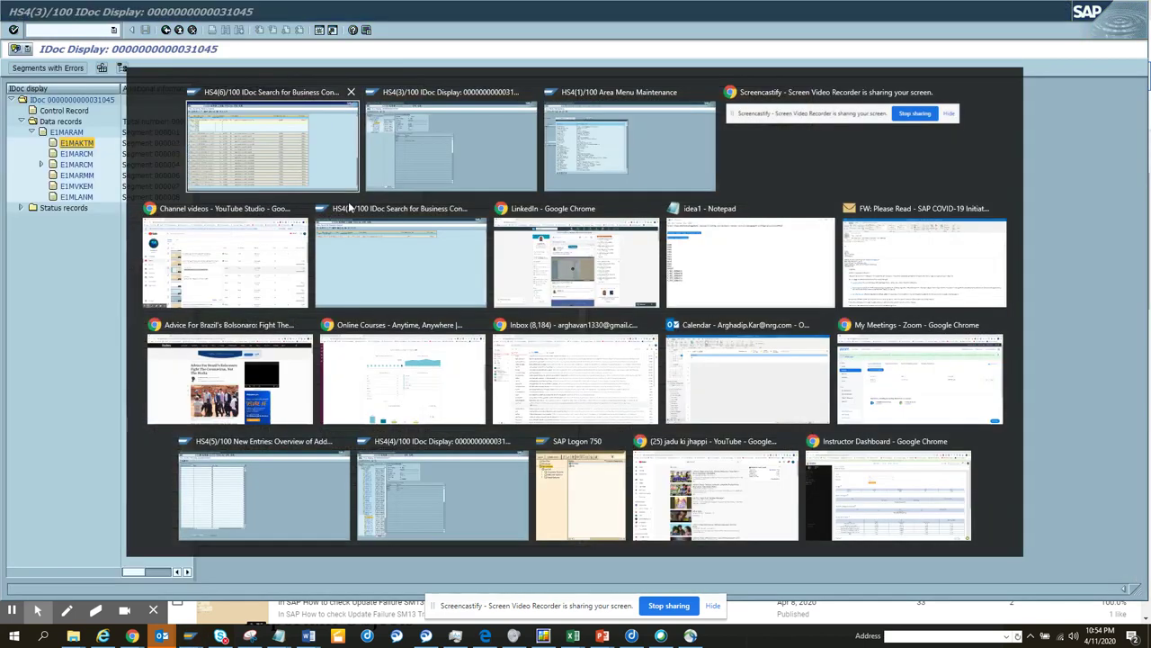